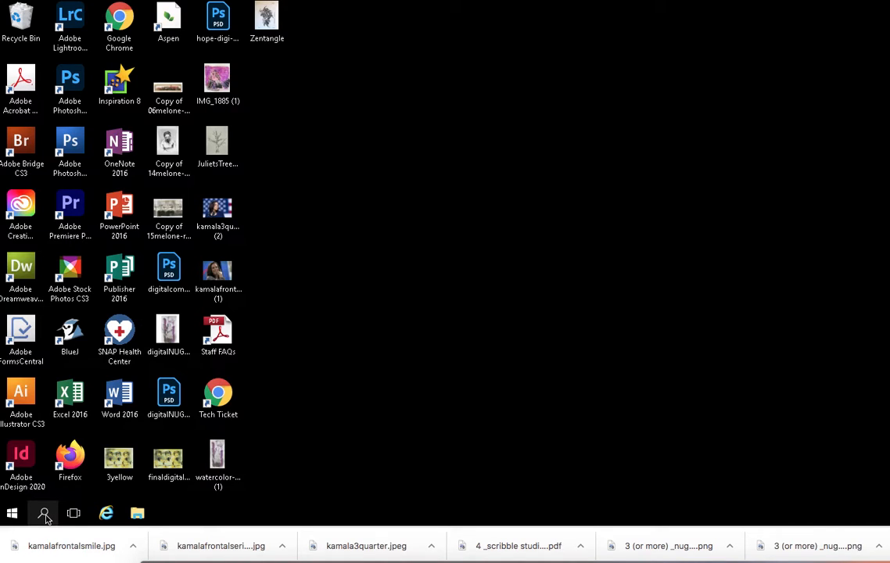
- Search Windows for Photoshop and launch Adobe Photoshop CS3 Extended
click(45, 515)
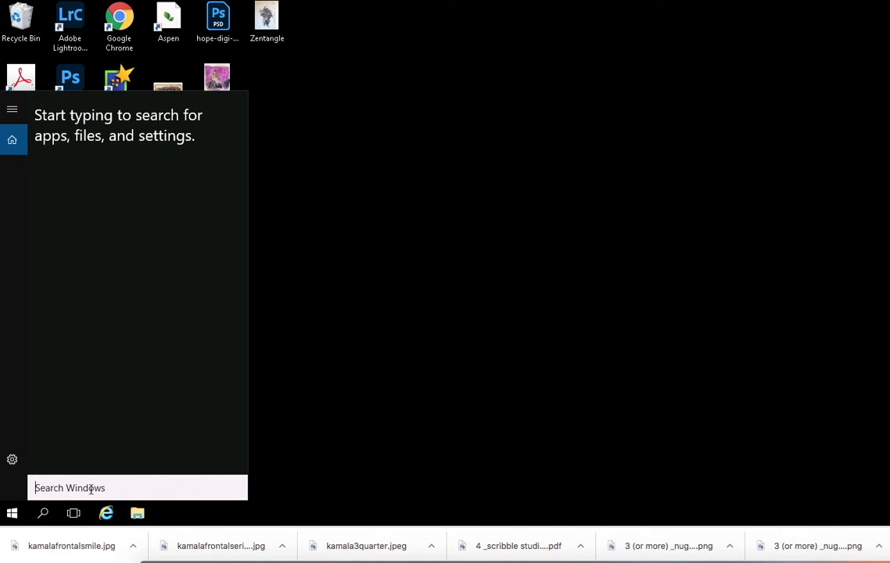
text(Photoshop)
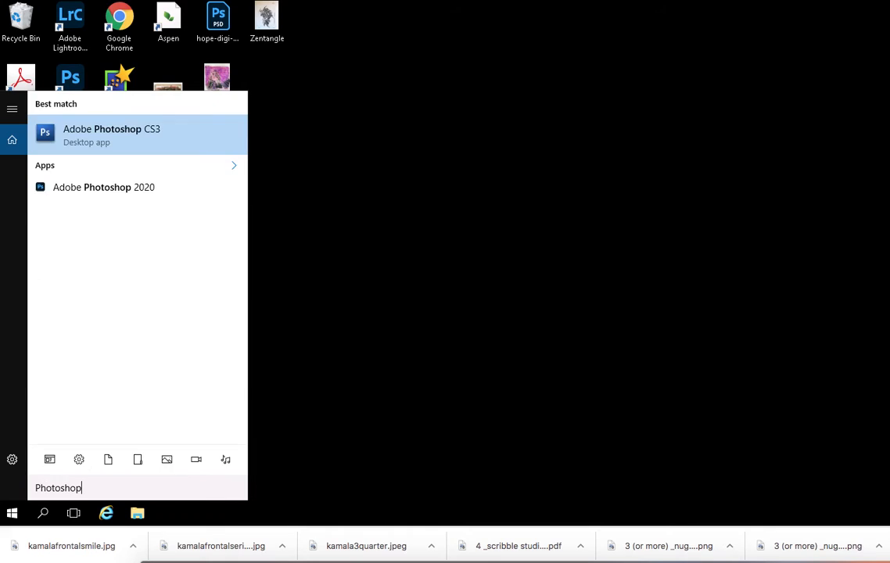
key(Return)
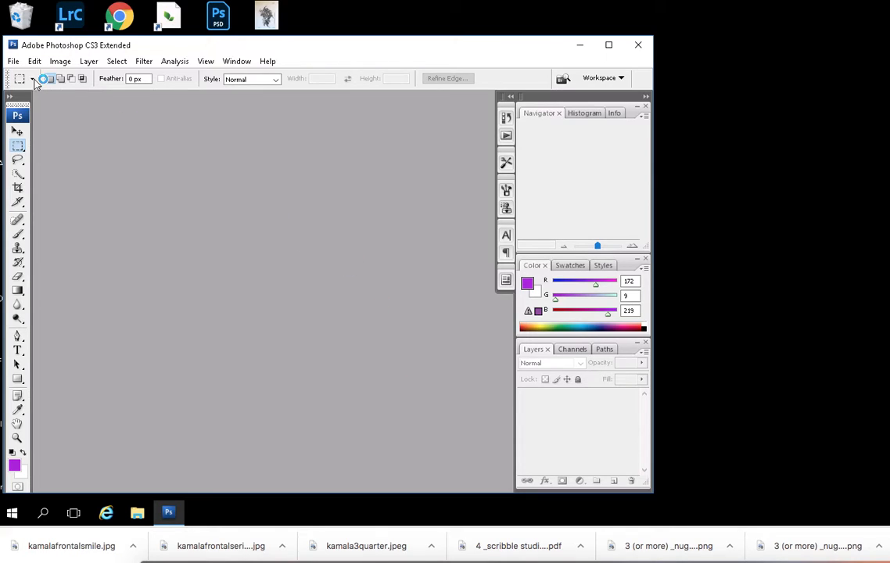
- Open the image kamalafrontalsmile (1) from the Desktop
click(13, 62)
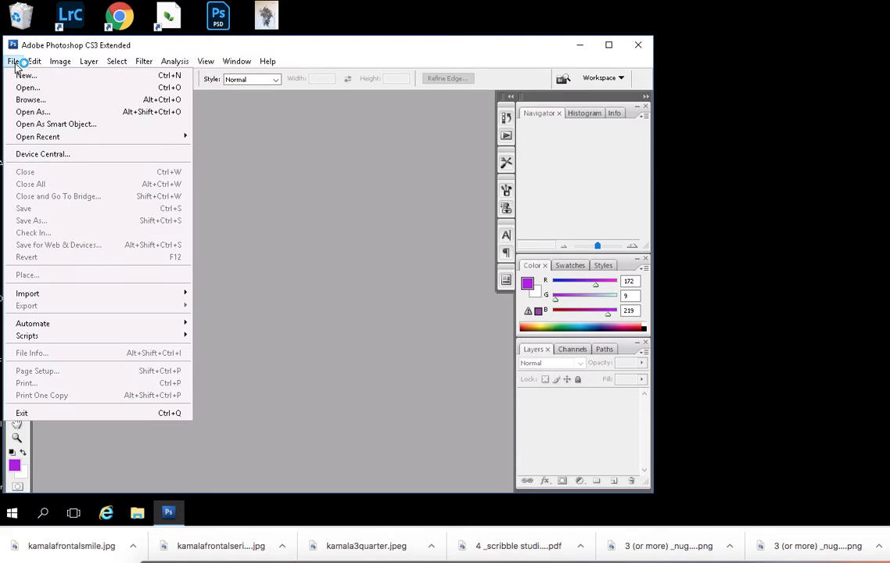
click(29, 87)
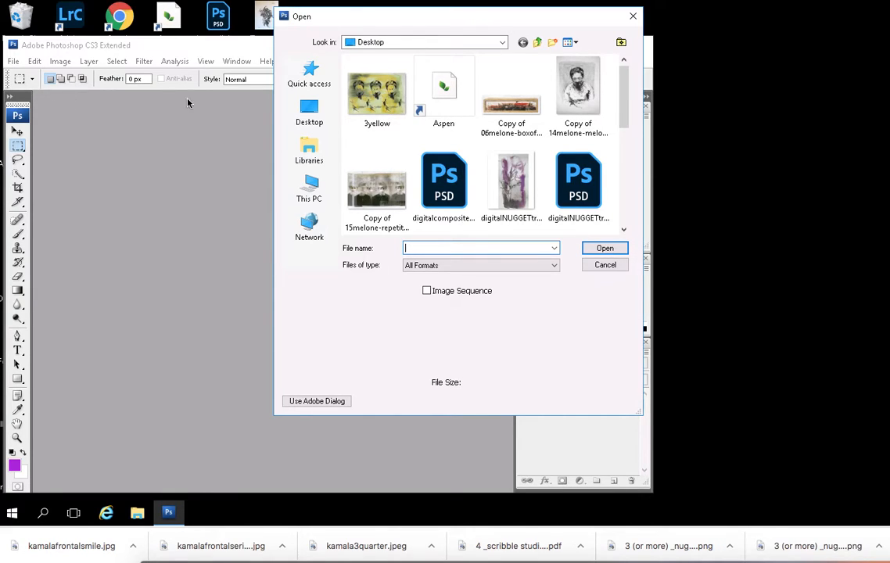
click(308, 114)
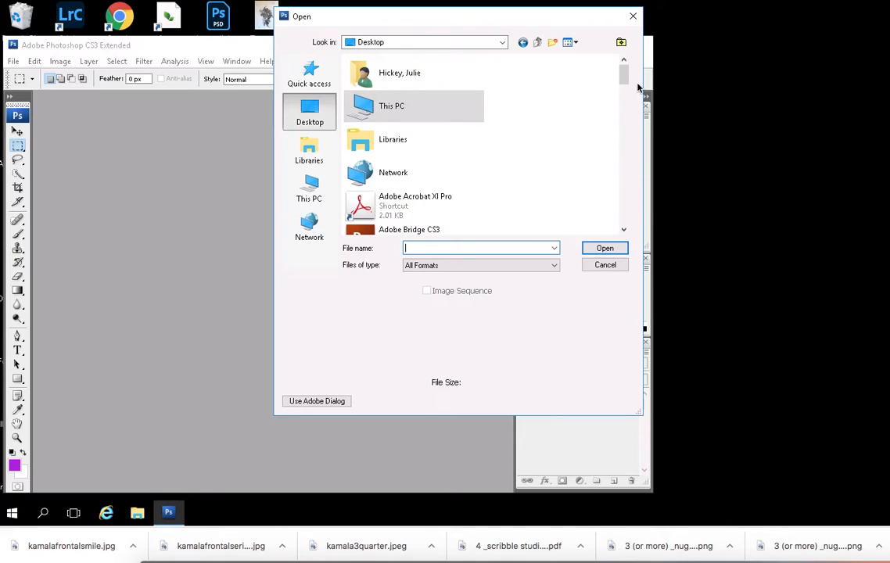
drag(623, 72, 631, 207)
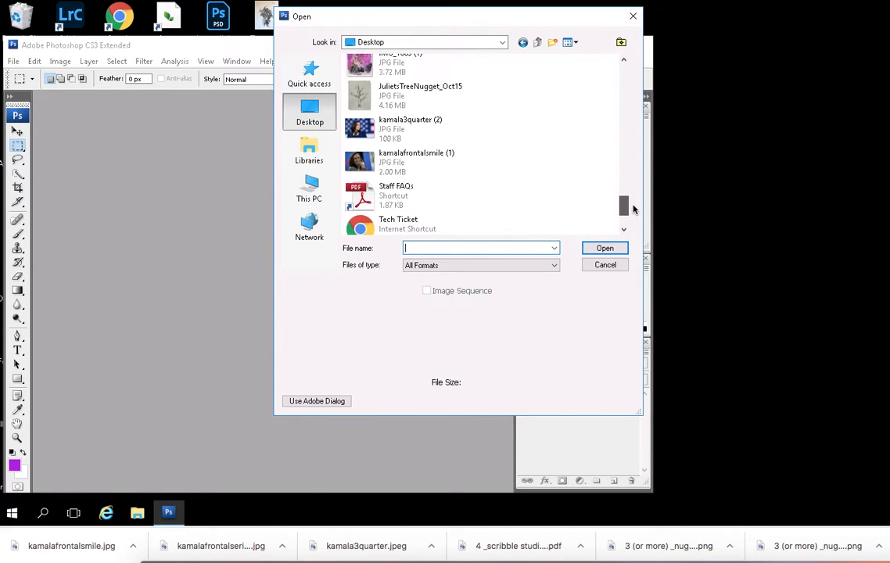
click(400, 124)
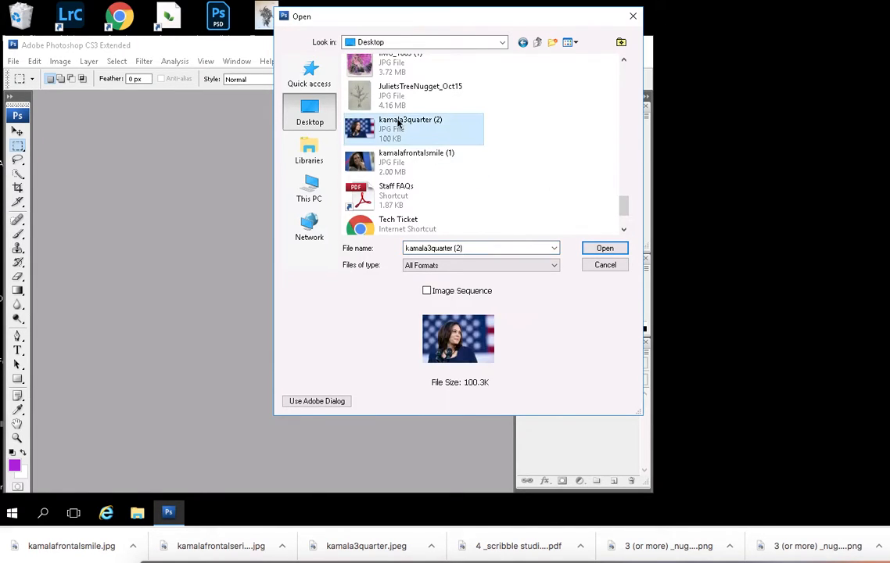
click(407, 164)
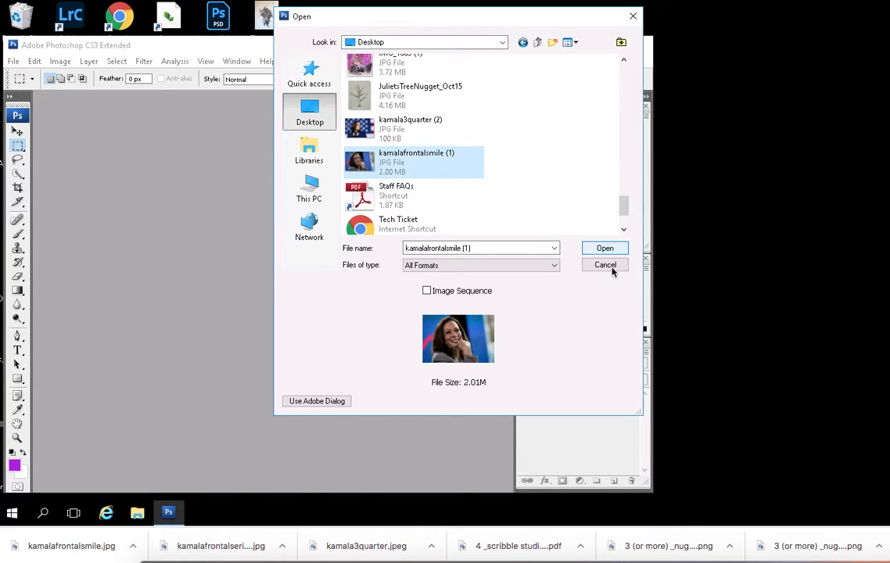
click(604, 248)
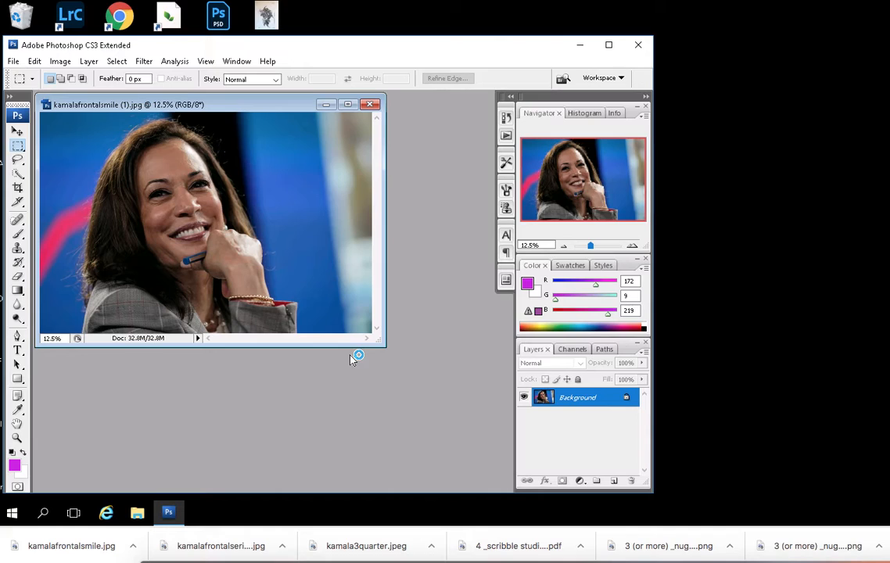
- Enlarge the image window to fill most of the workspace and view the photo at 25% with the whole face in frame
drag(383, 343, 481, 450)
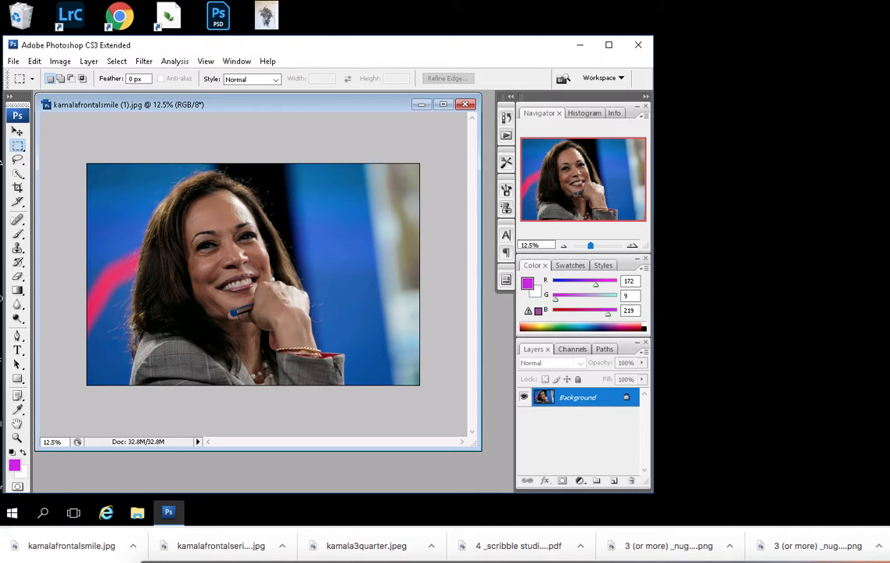
drag(481, 450, 485, 459)
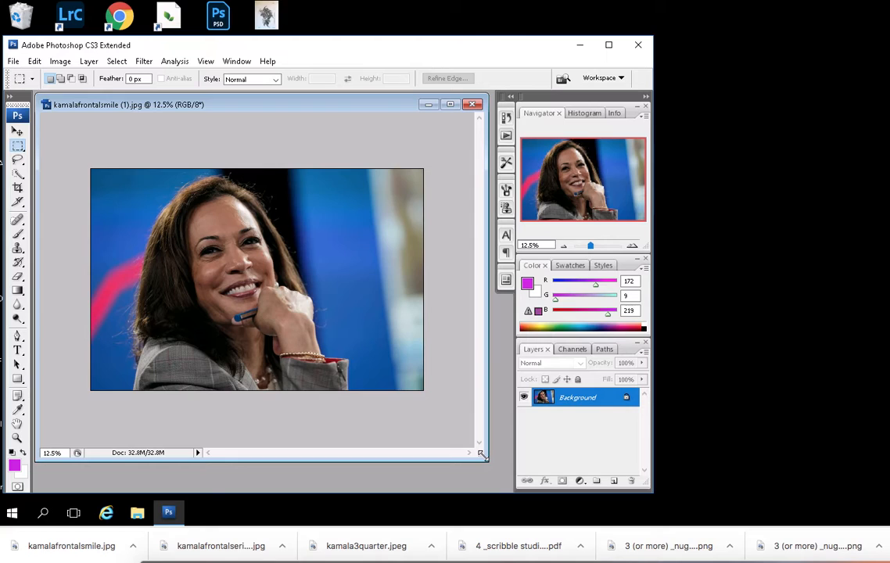
key(ctrl+plus)
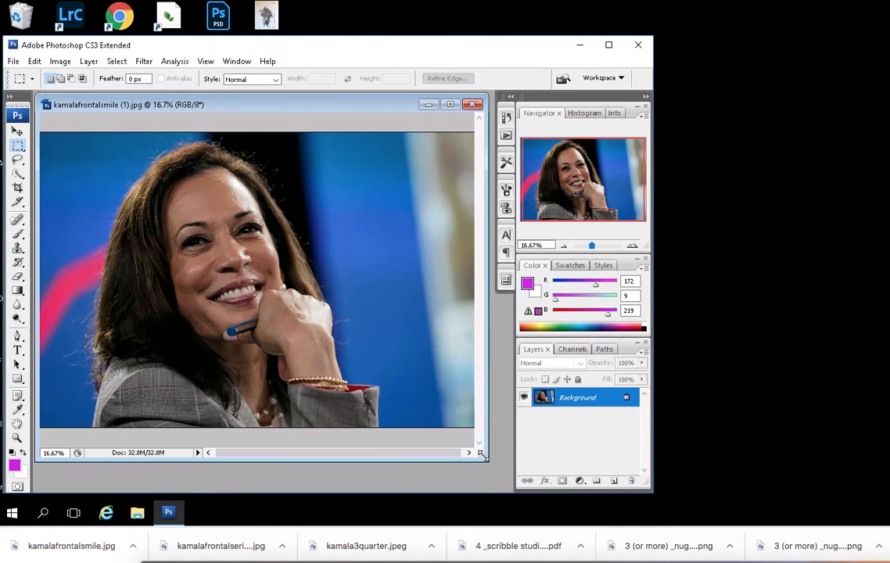
key(ctrl+plus)
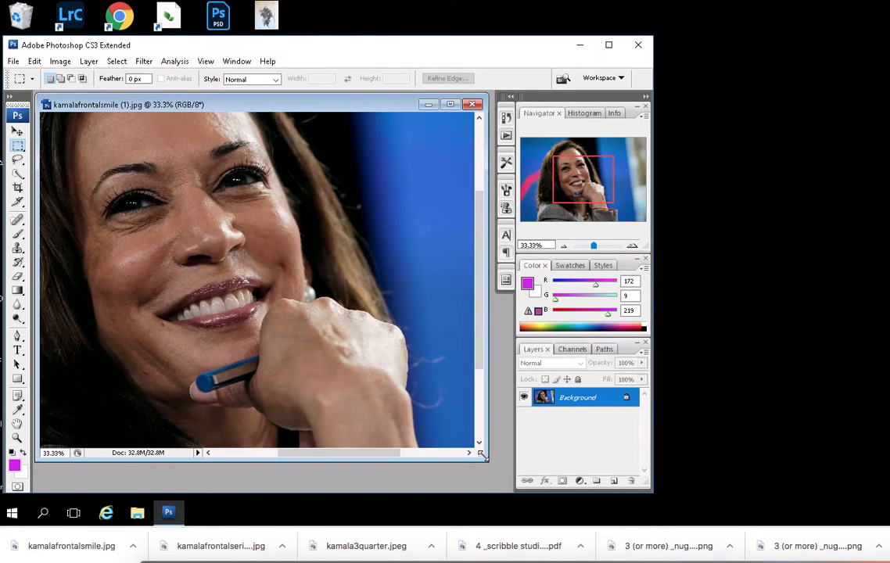
key(ctrl+minus)
key(ctrl+minus)
key(ctrl+minus)
key(ctrl+plus)
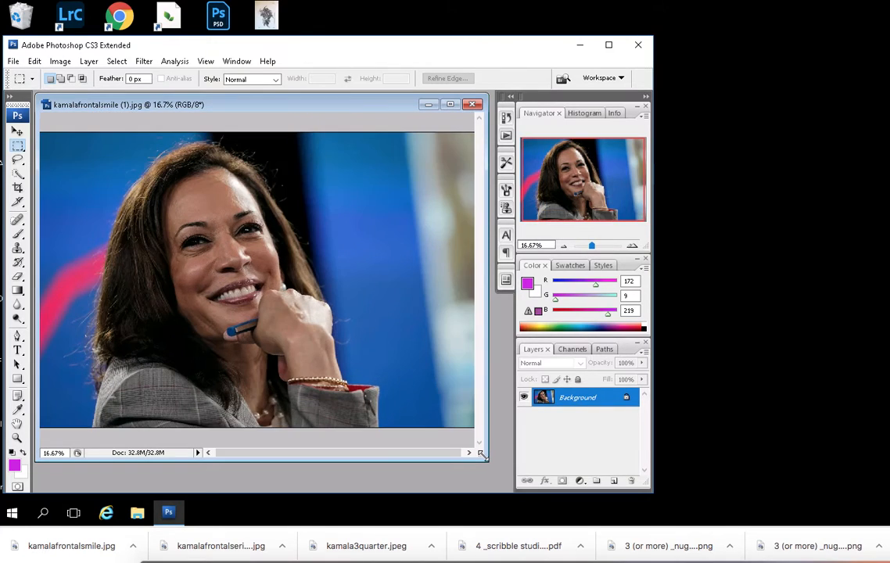
key(ctrl+plus)
key(ctrl+plus)
key(ctrl+minus)
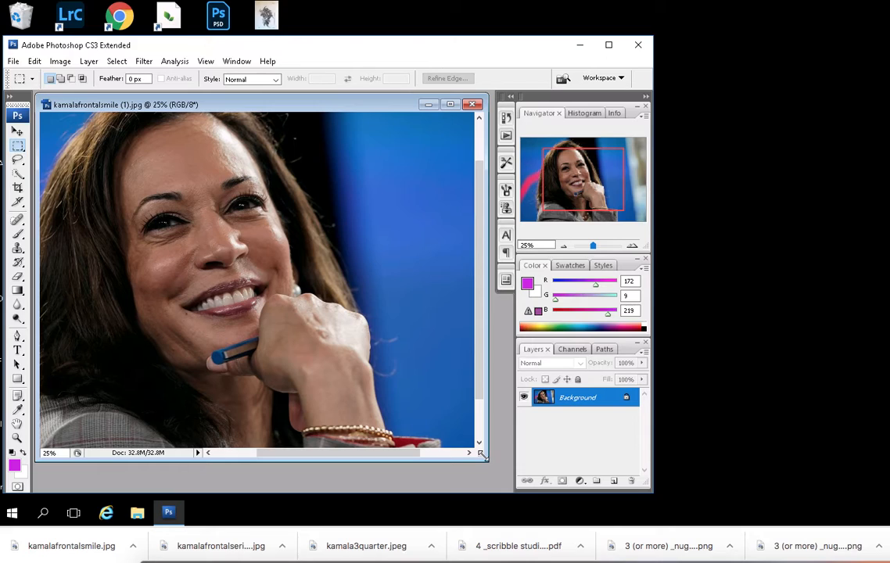
scroll(426, 268, up, 3)
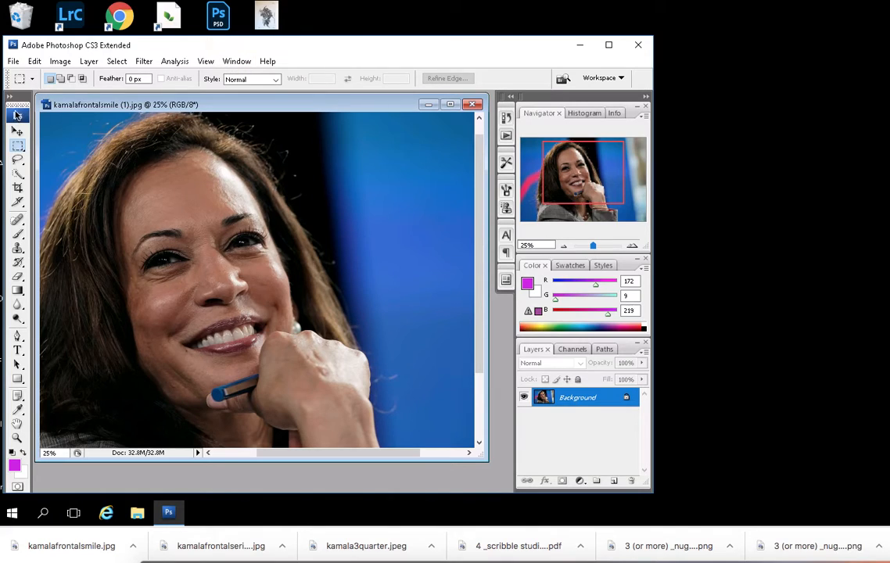
- Hide the Color and Navigator palettes, keeping the Layers palette in the workspace
click(235, 62)
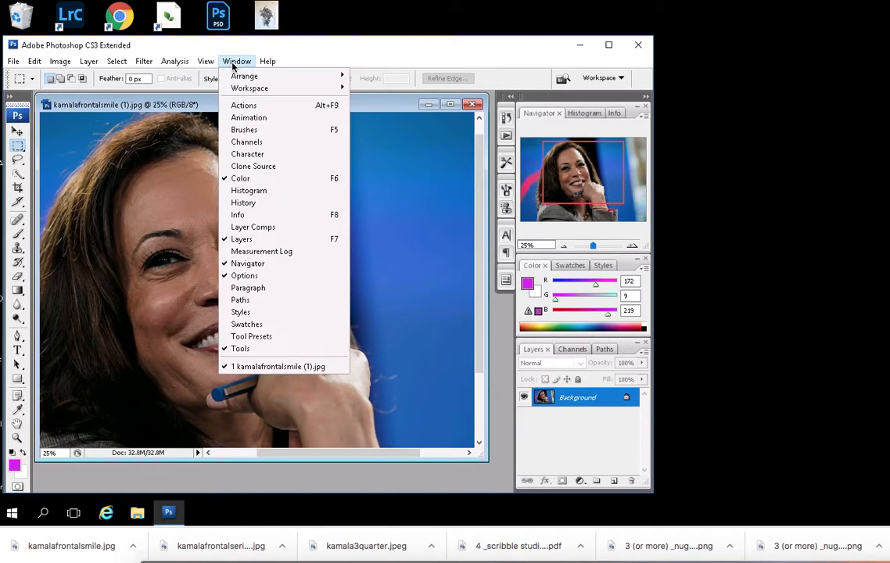
click(239, 178)
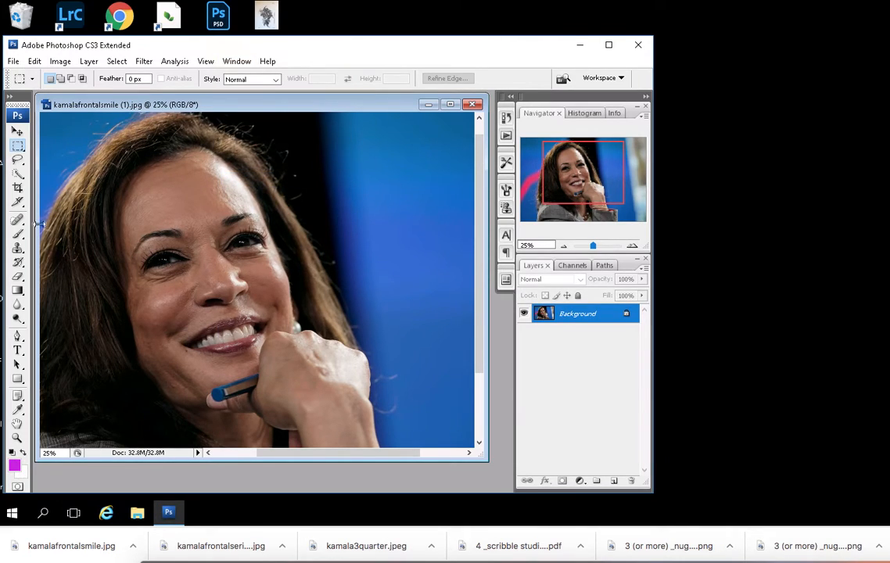
click(236, 61)
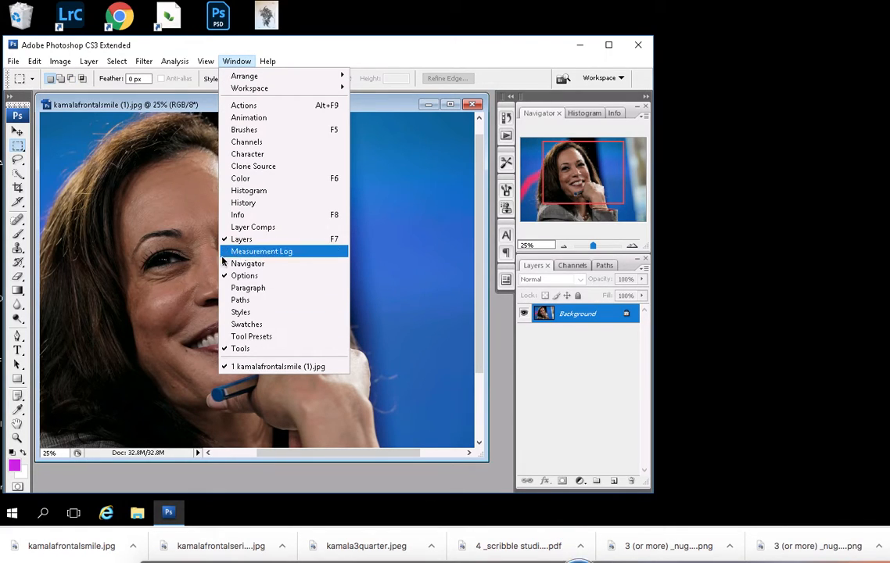
click(232, 263)
click(236, 61)
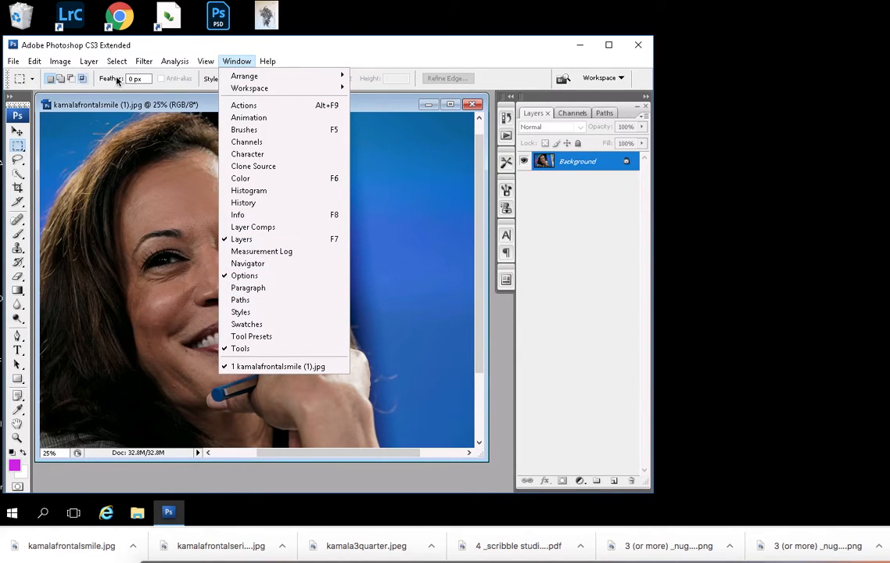
click(320, 48)
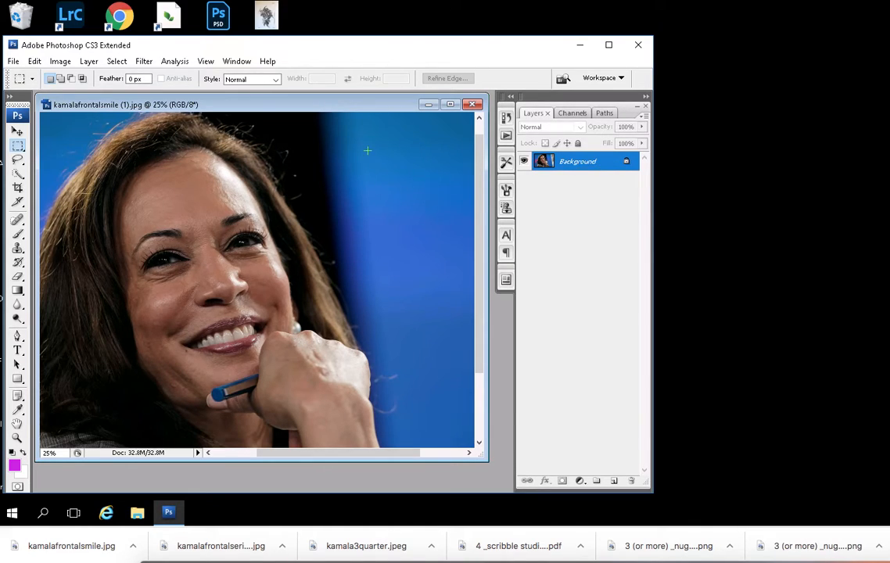
- Create a new layer named "background color" above the photo
click(91, 63)
mouse_move(229, 75)
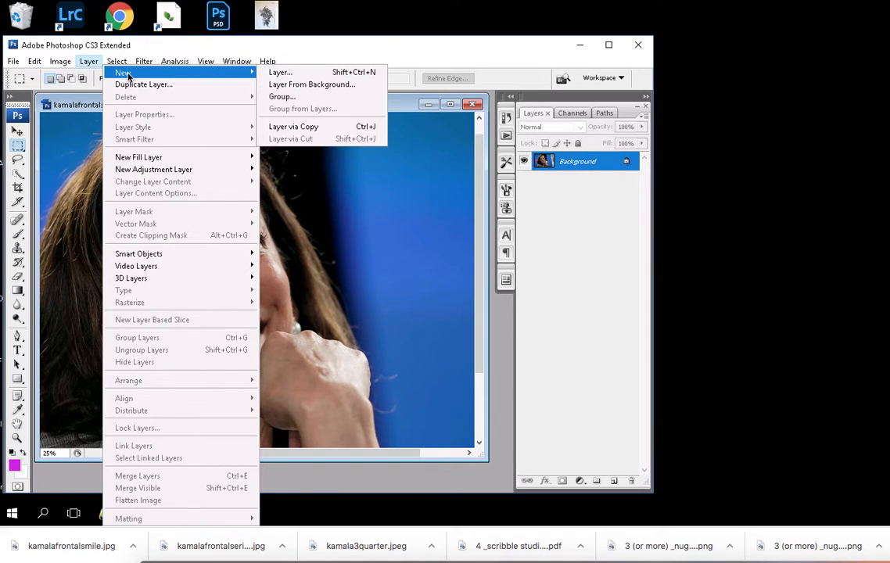
click(279, 73)
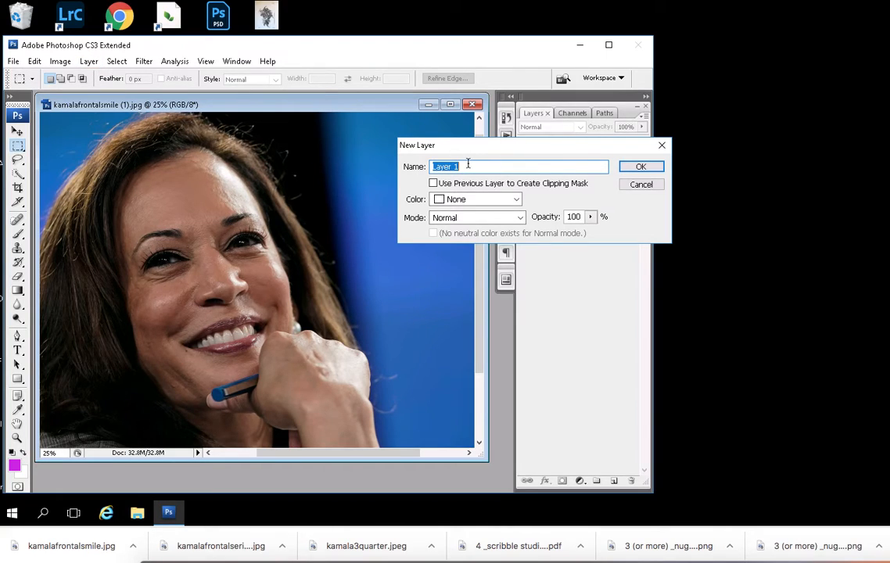
text(background color)
click(637, 167)
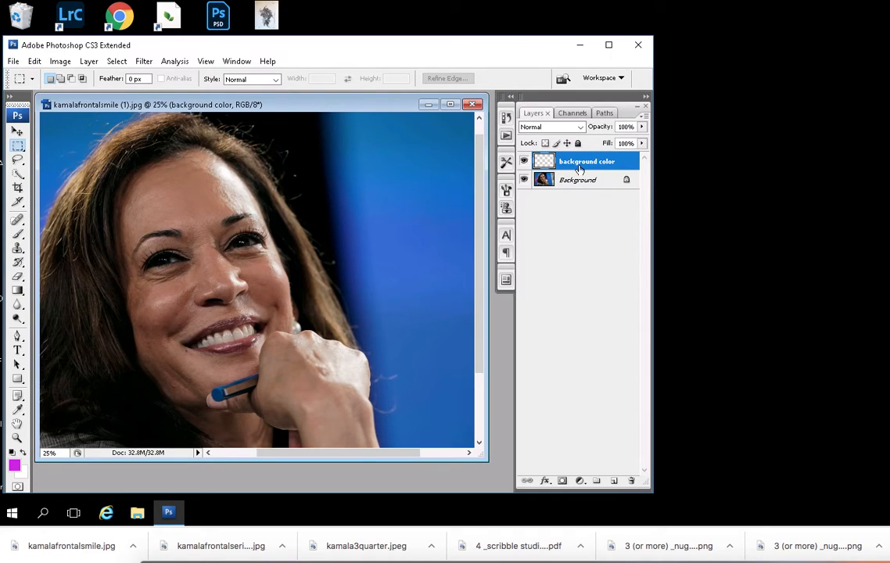
- Add another new layer named "digital drawing" above the background color layer
click(88, 61)
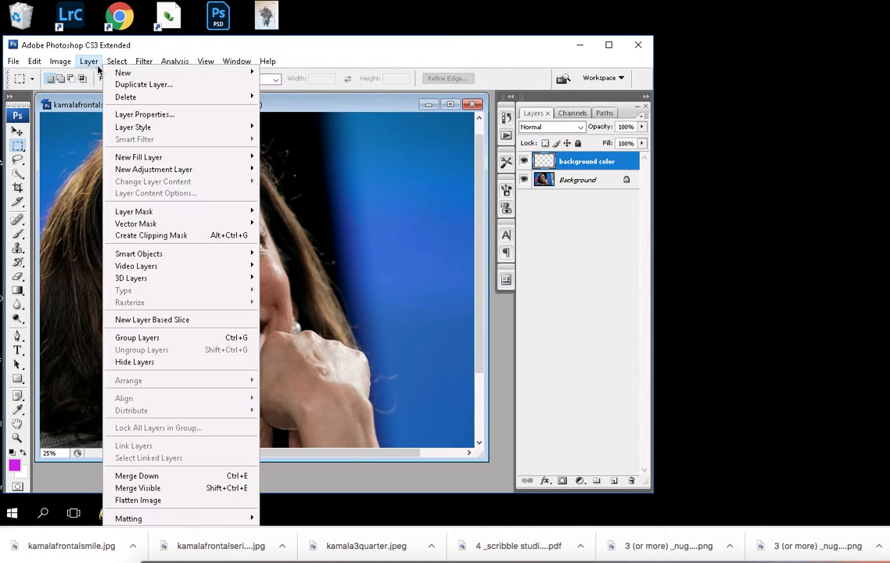
mouse_move(121, 72)
click(292, 73)
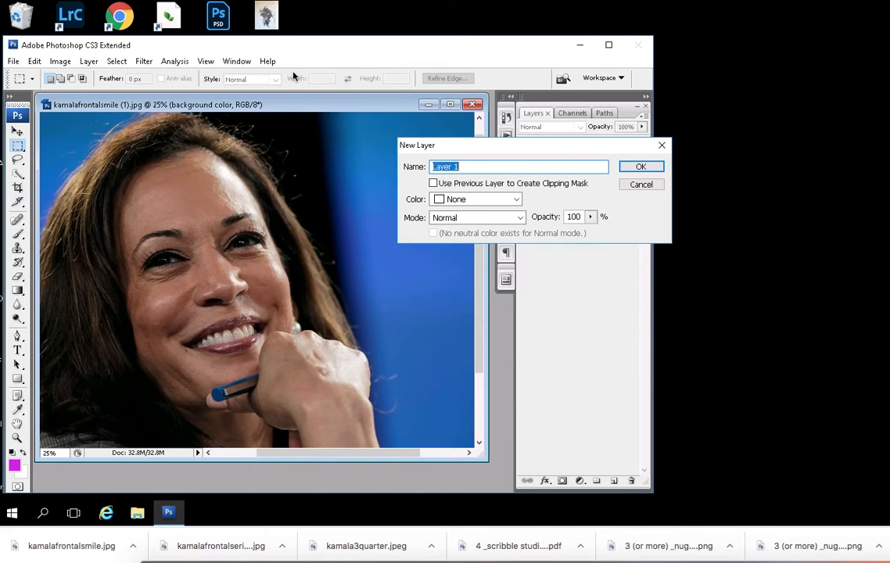
text(digital drawing)
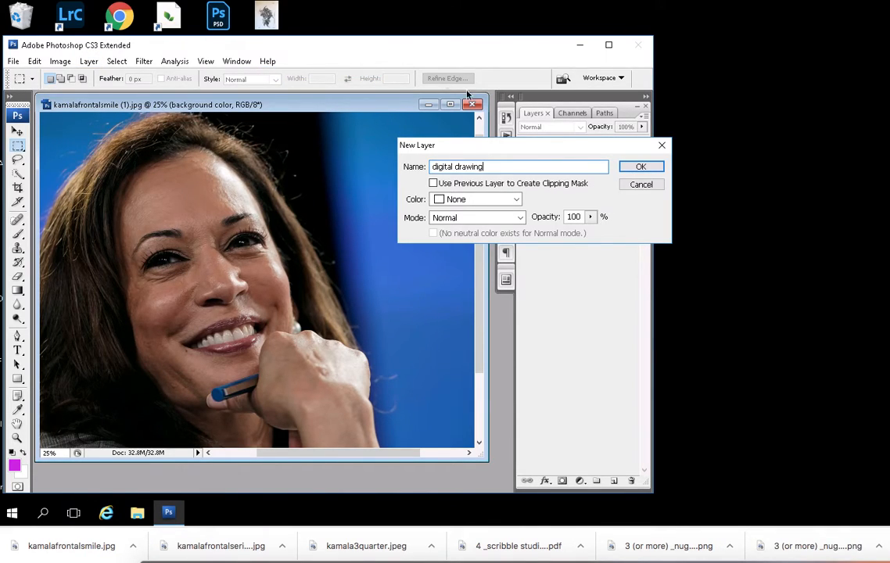
click(635, 166)
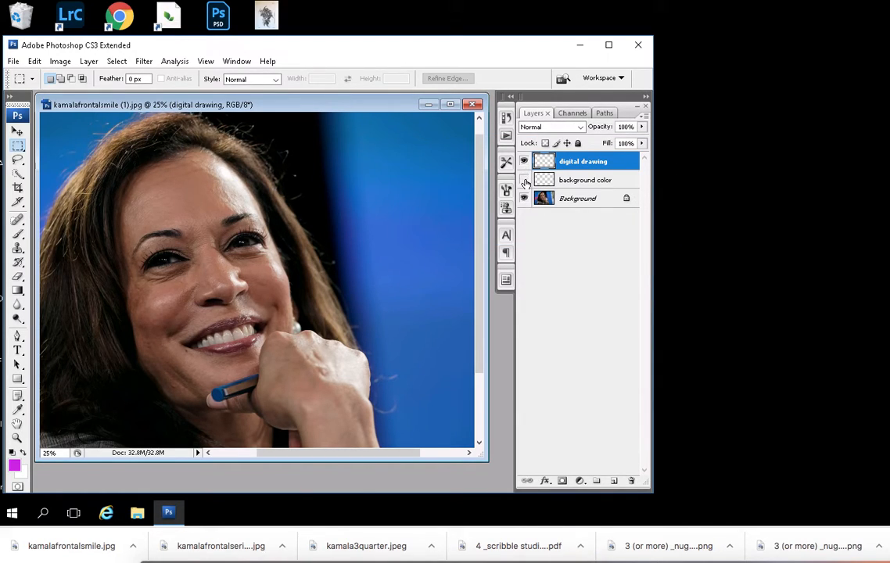
- Toggle the Background photo layer's visibility off and on to check the empty layers above it
click(524, 199)
click(524, 199)
click(524, 199)
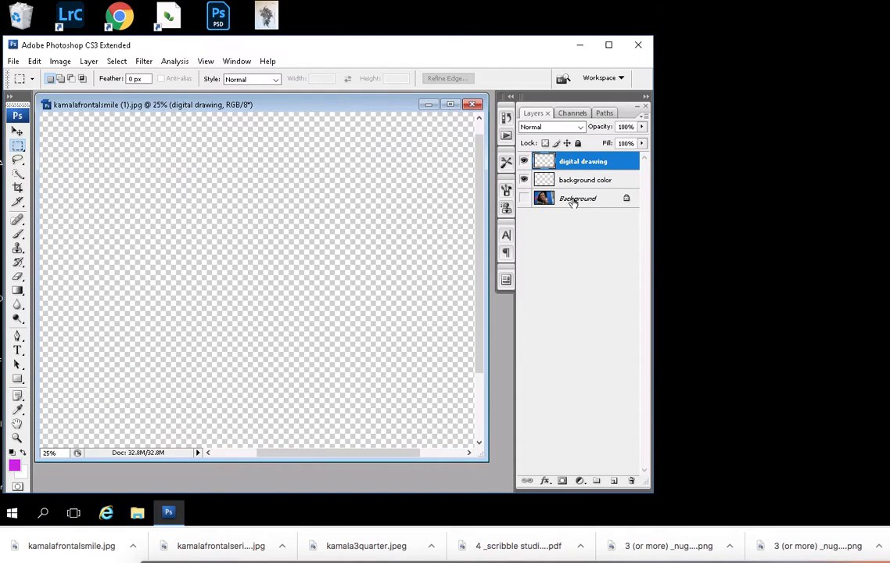
click(524, 199)
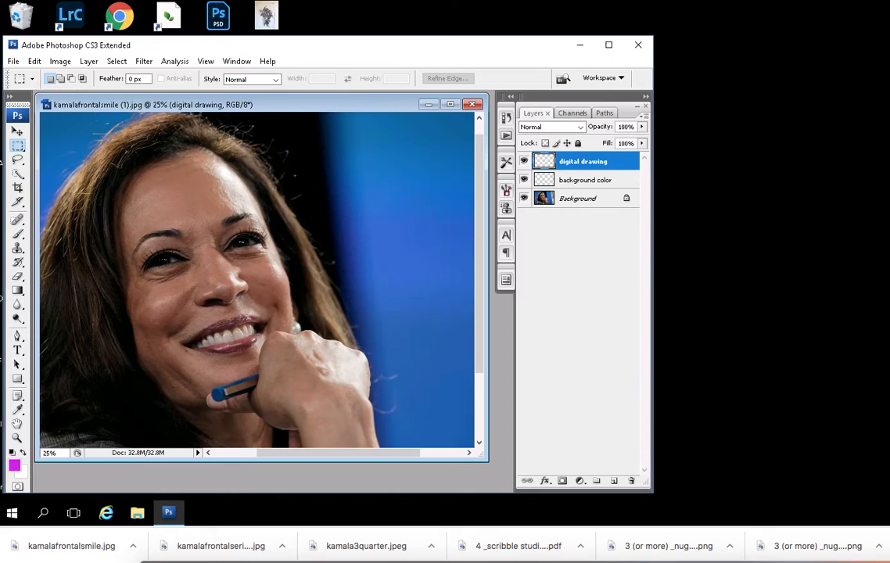
- Fill the background color layer with bright blue (34aaee) using the Paint Bucket tool
click(588, 180)
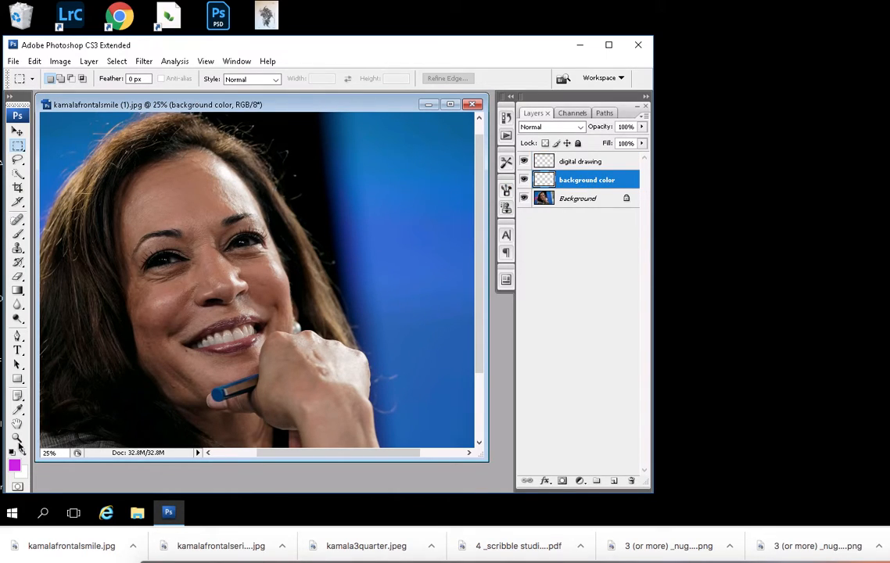
click(18, 291)
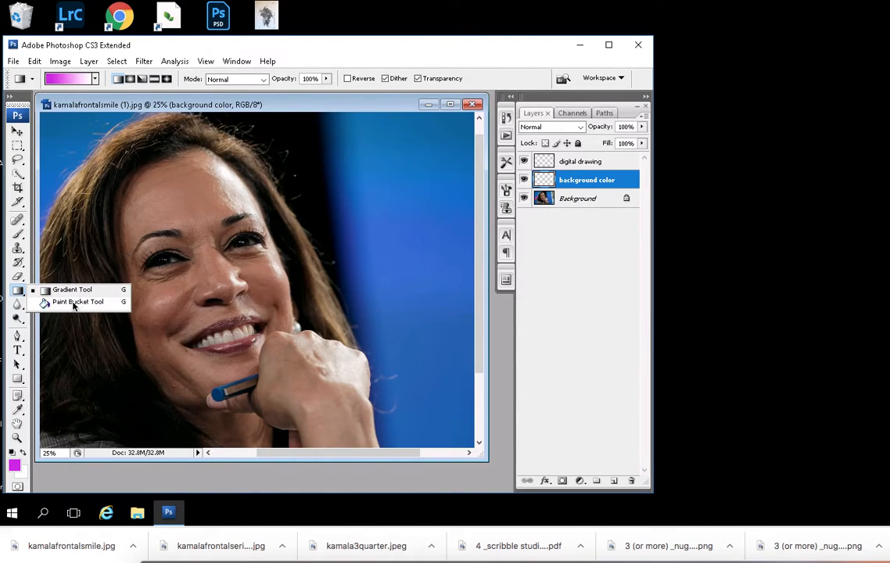
click(72, 303)
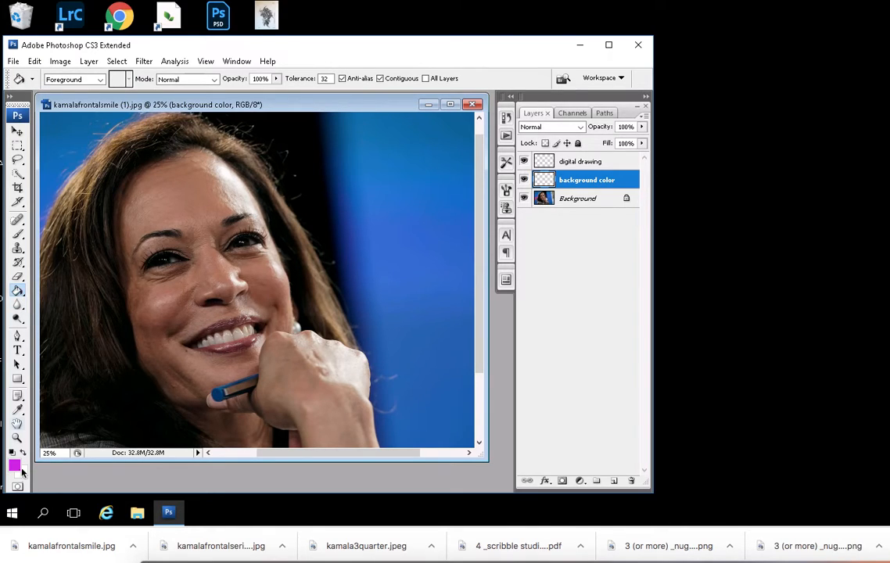
click(14, 466)
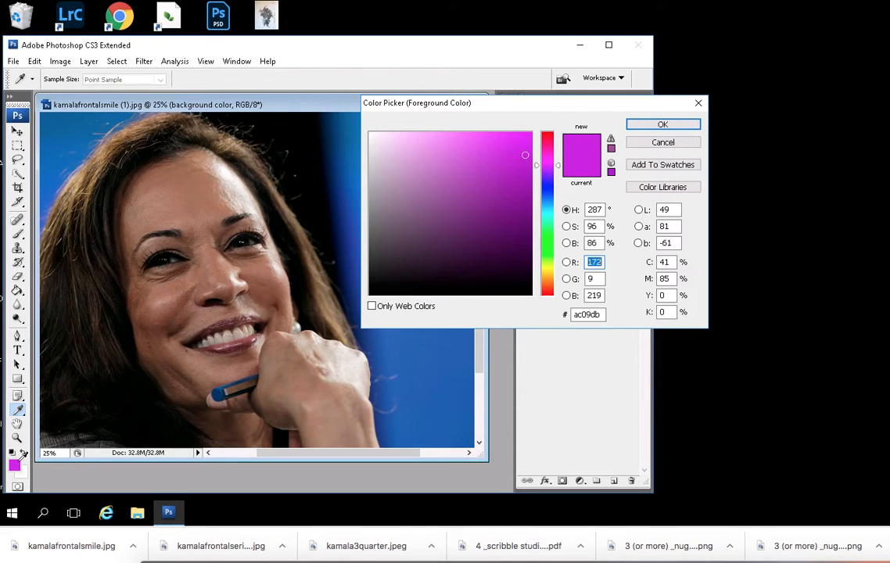
click(546, 192)
click(452, 148)
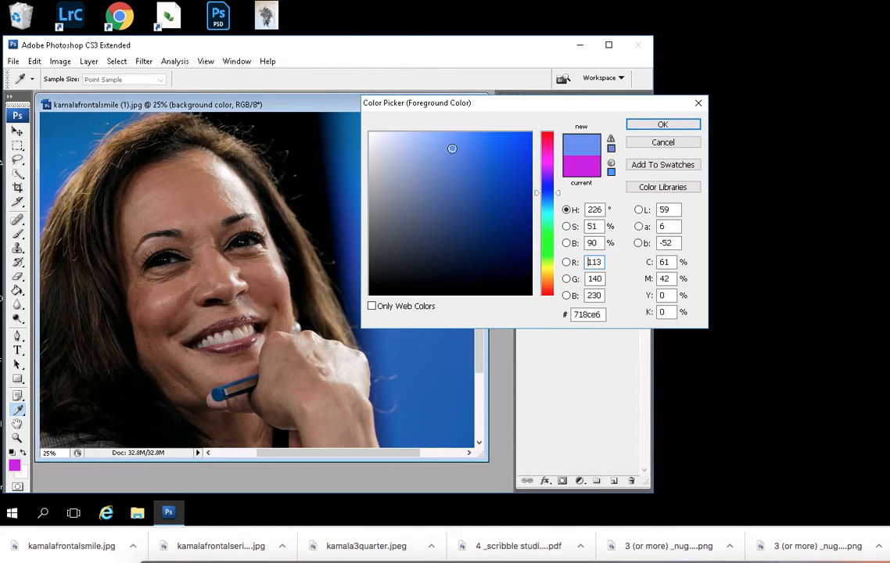
click(546, 184)
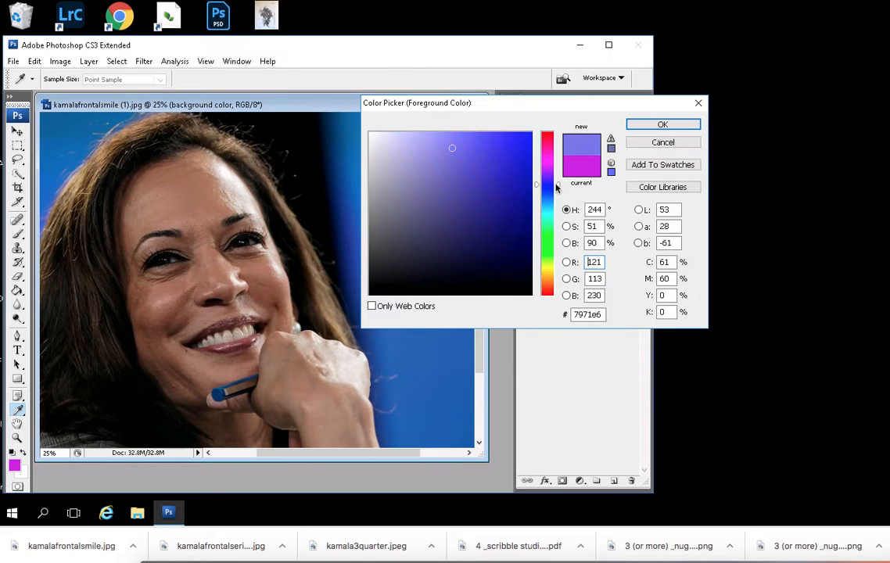
click(496, 143)
click(662, 124)
key(g)
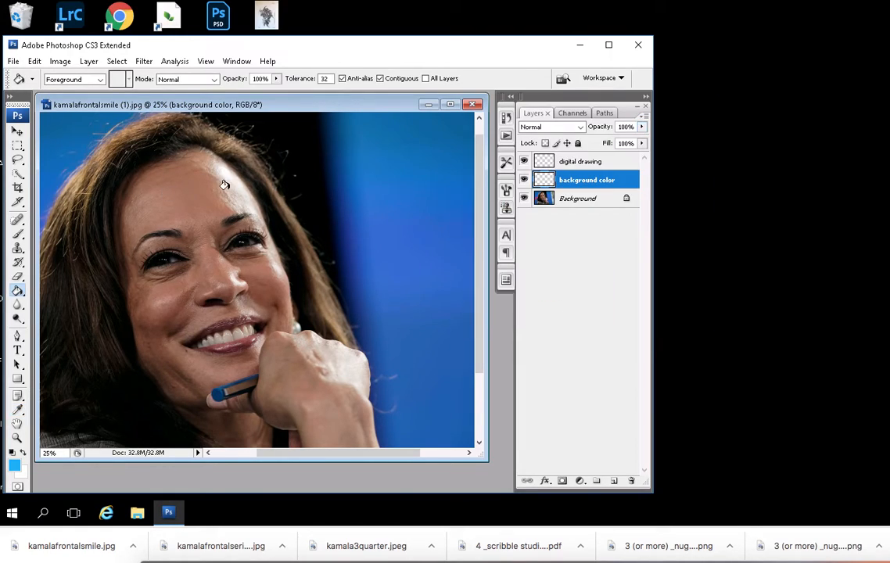
click(247, 178)
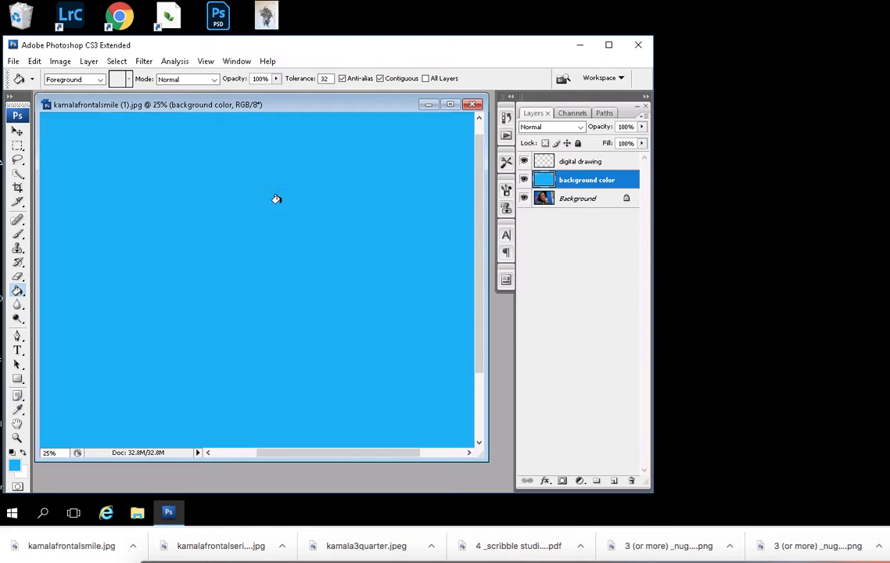
- Toggle the background color layer's visibility to compare it with the photo, leaving the layer hidden
click(523, 180)
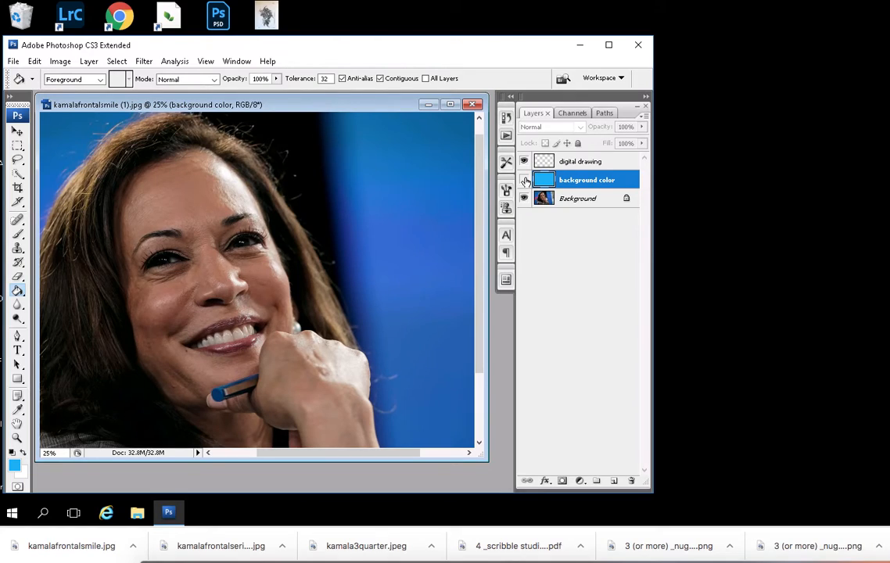
click(523, 181)
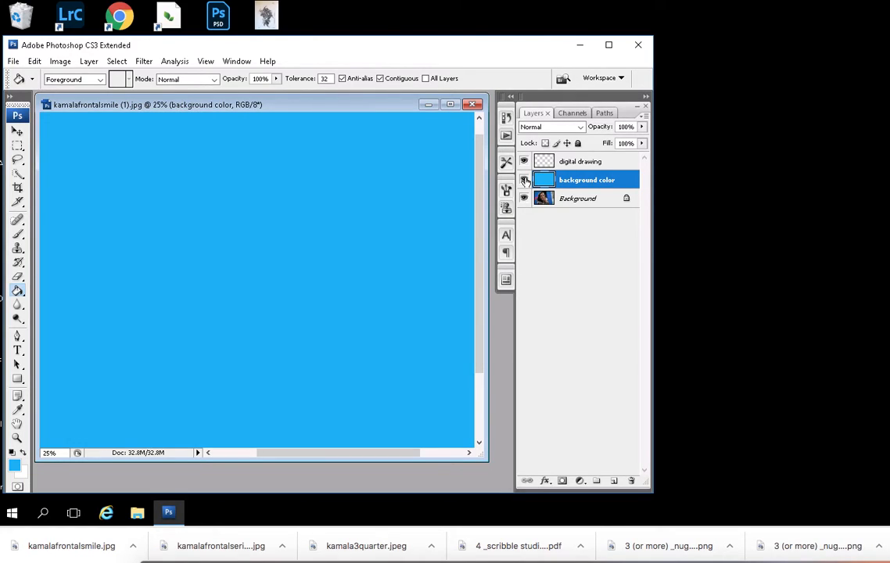
click(524, 181)
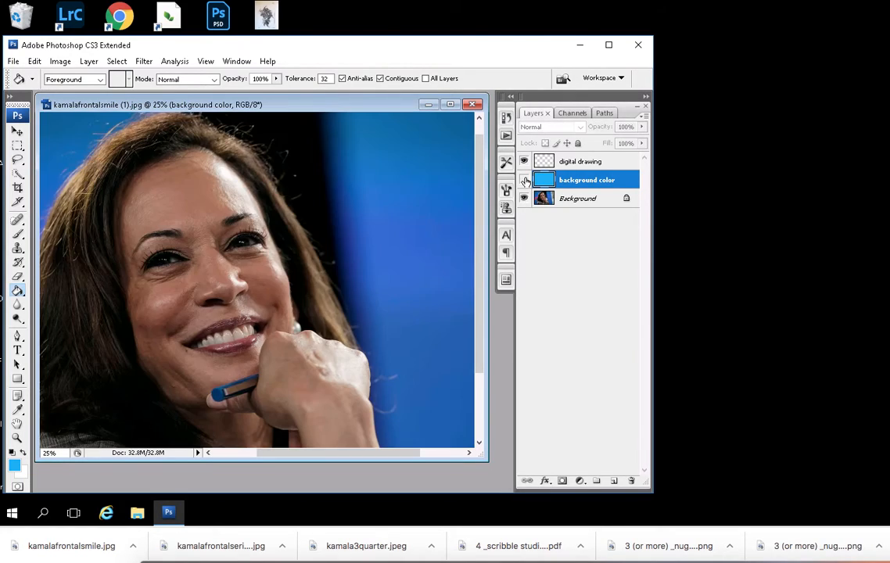
- Make the digital drawing layer active and set the foreground color to black (000000)
click(583, 162)
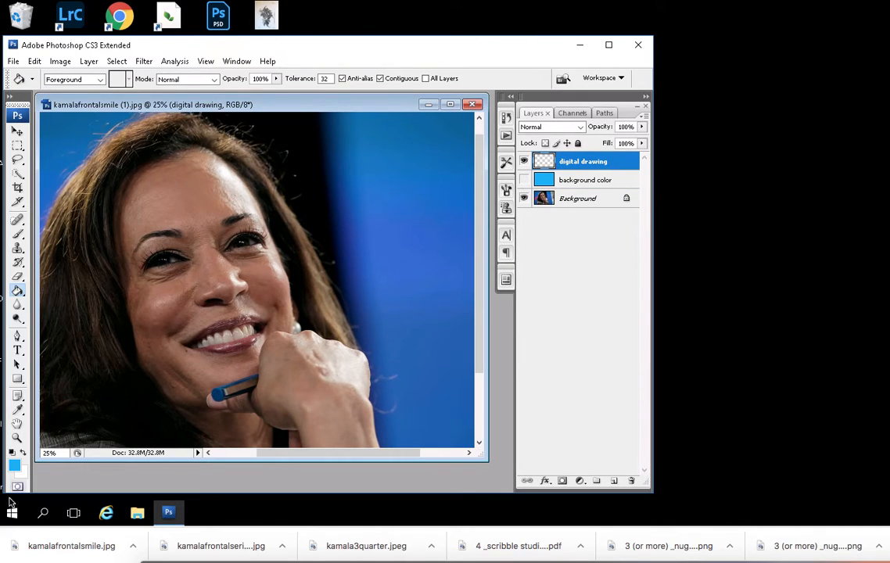
click(15, 467)
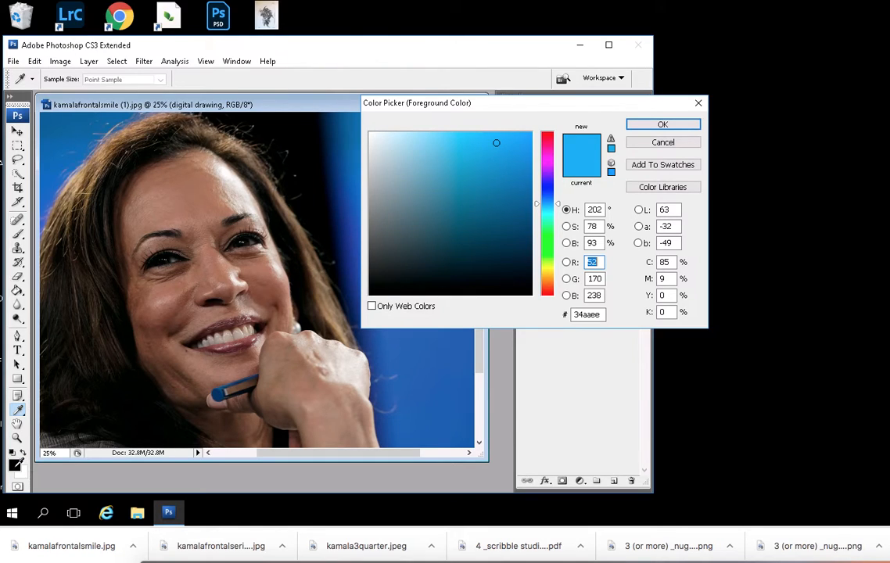
click(14, 465)
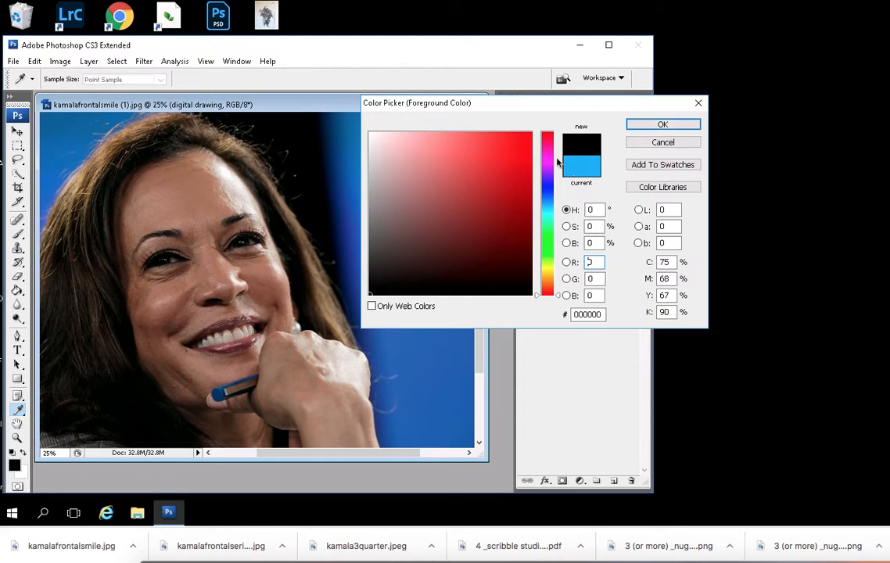
click(663, 124)
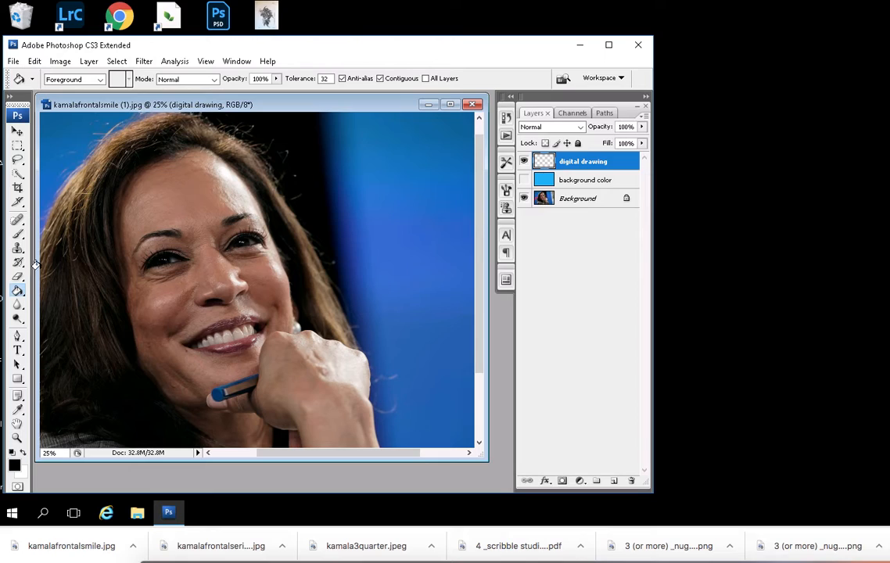
- Choose the Brush tool, try a 154 px diameter, and set the brush down to 5 px
click(19, 234)
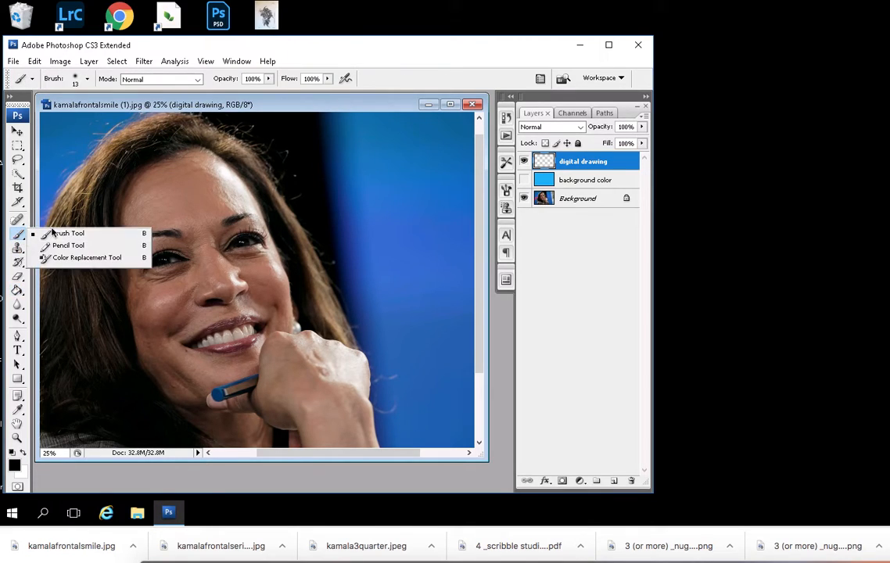
click(65, 233)
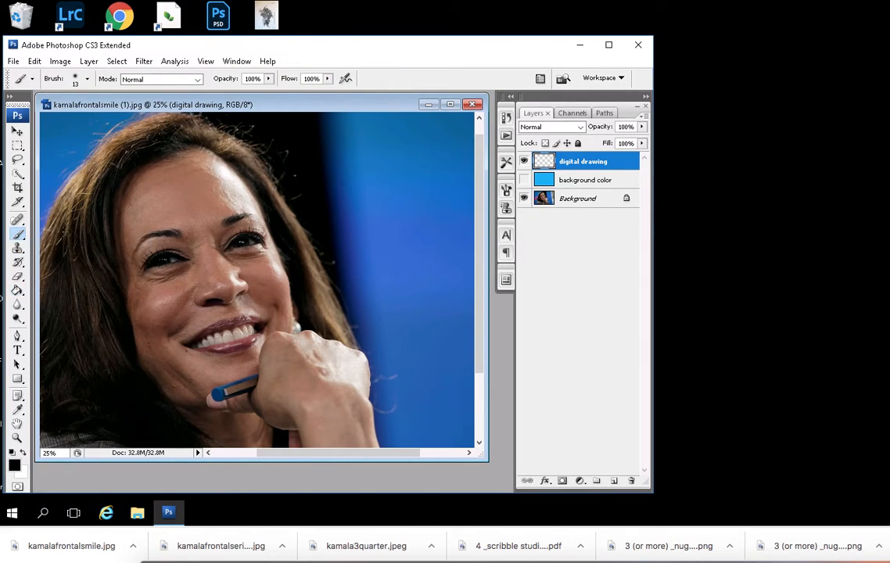
click(21, 237)
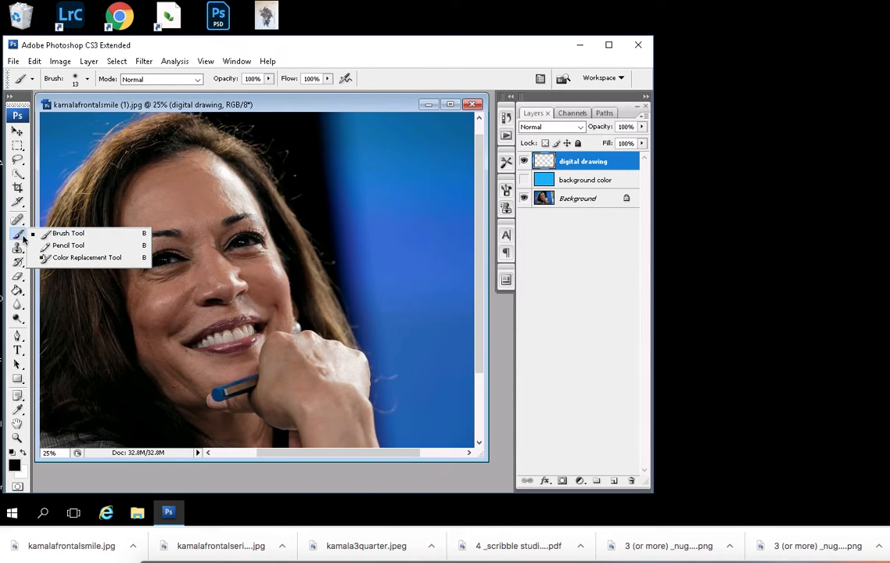
click(55, 233)
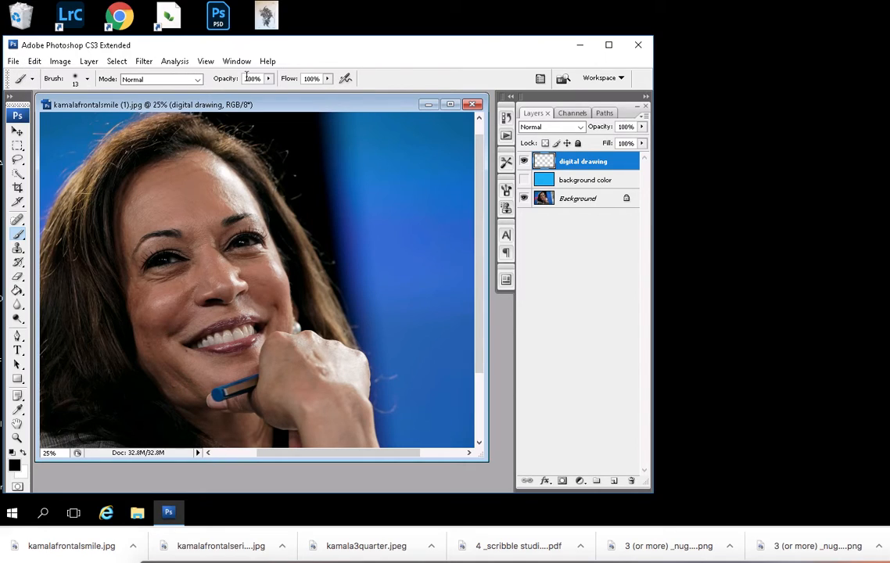
click(88, 80)
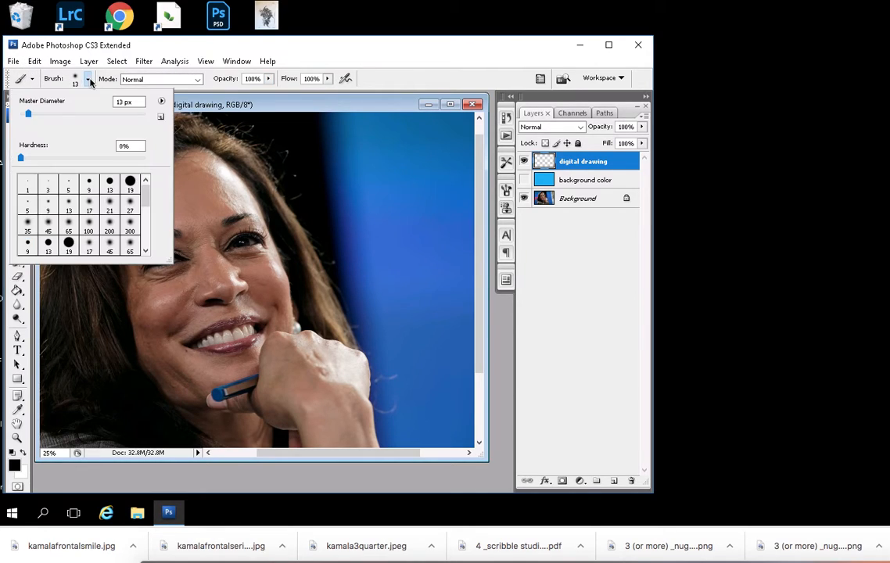
drag(28, 113, 100, 116)
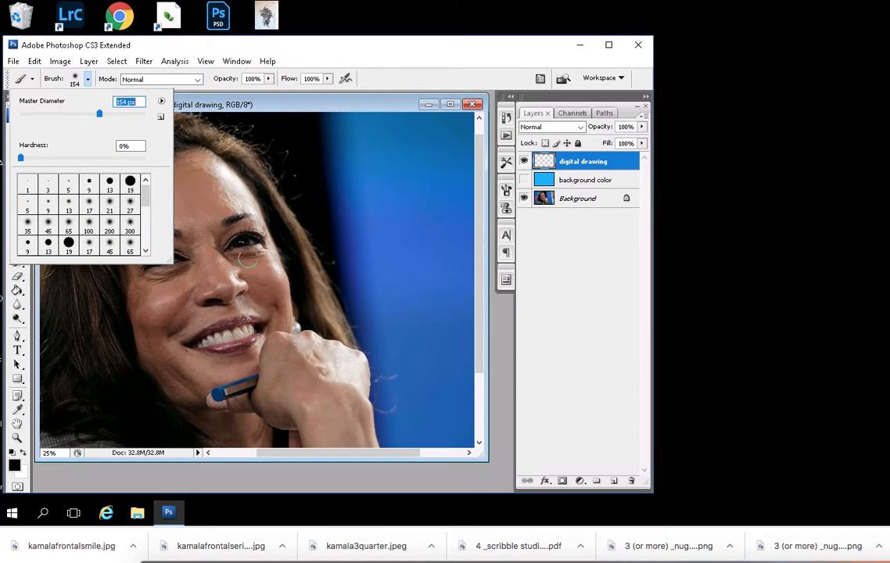
drag(99, 114, 22, 118)
drag(22, 158, 21, 158)
key(Return)
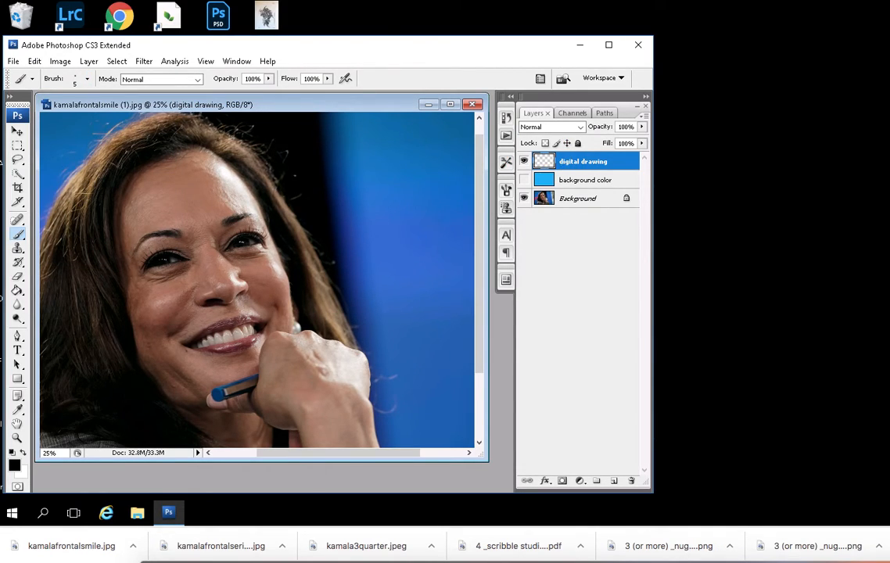
- Try a test scribble over the face and undo it after viewing it against the blue background color layer
mouse_move(192, 205)
mouse_down()
mouse_move(200, 254)
mouse_move(189, 234)
mouse_move(208, 235)
mouse_move(166, 307)
mouse_move(199, 208)
mouse_move(175, 244)
mouse_move(176, 234)
mouse_move(222, 261)
mouse_up()
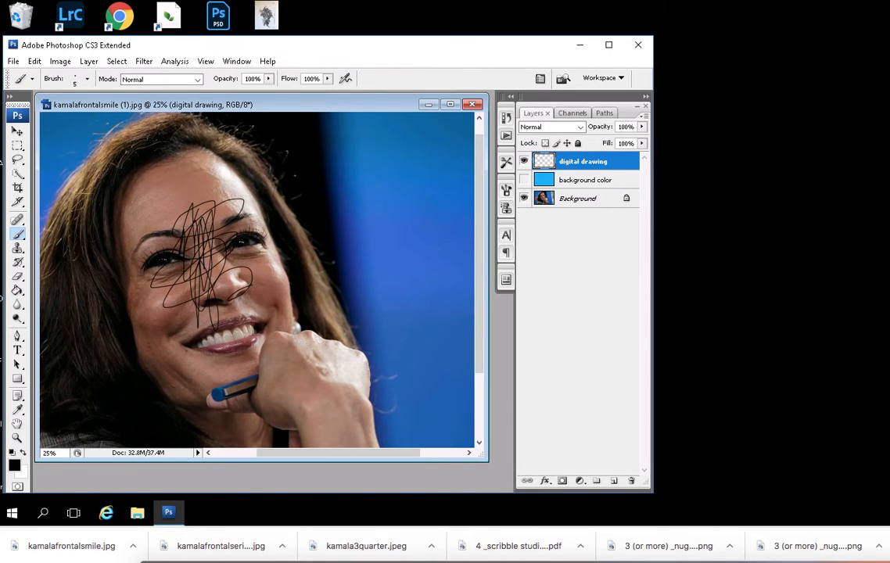
click(523, 180)
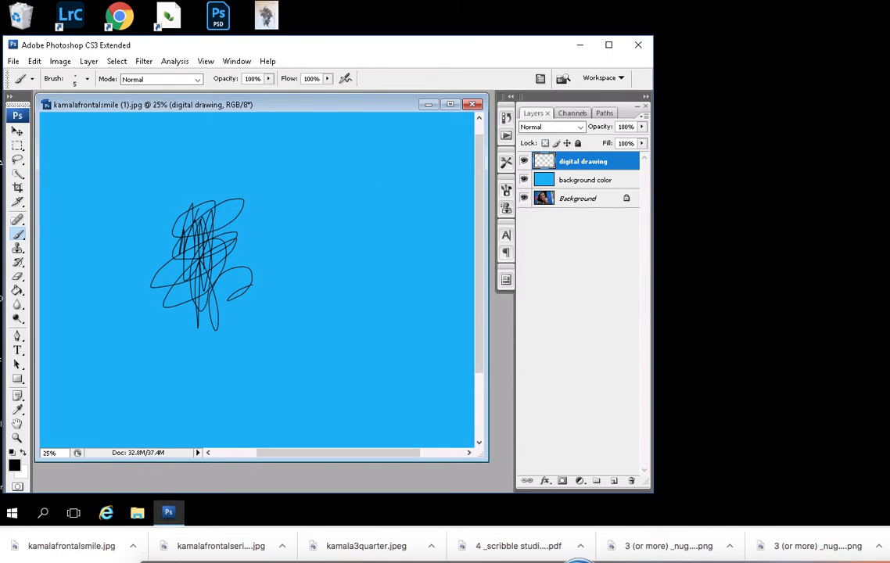
click(35, 61)
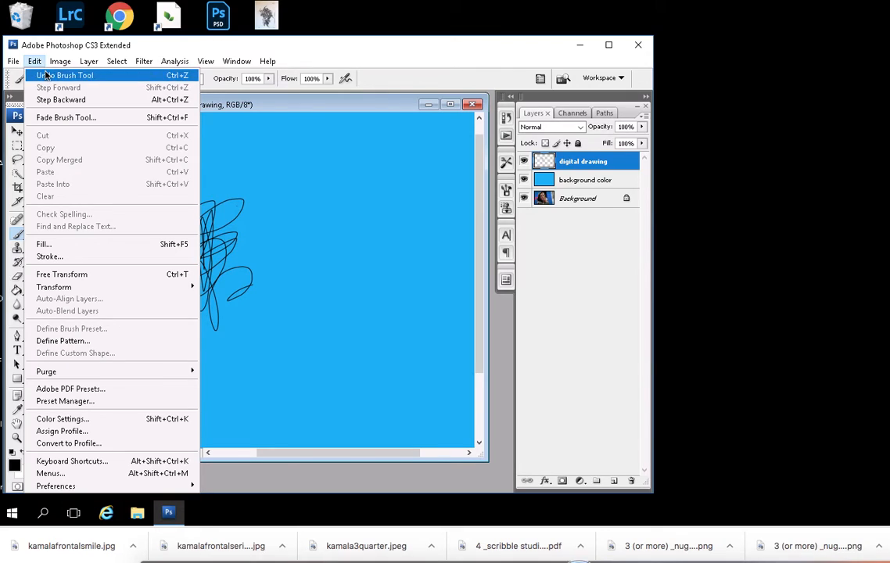
click(45, 75)
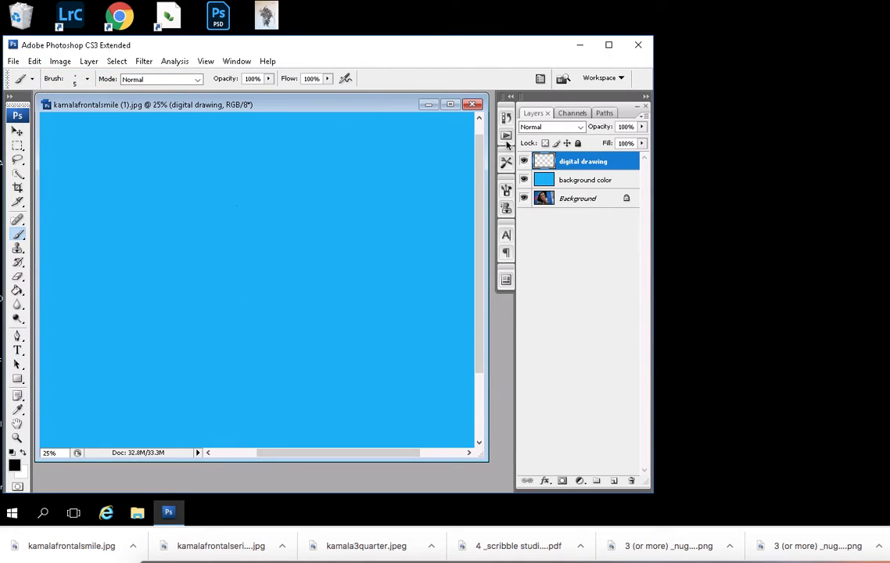
click(34, 61)
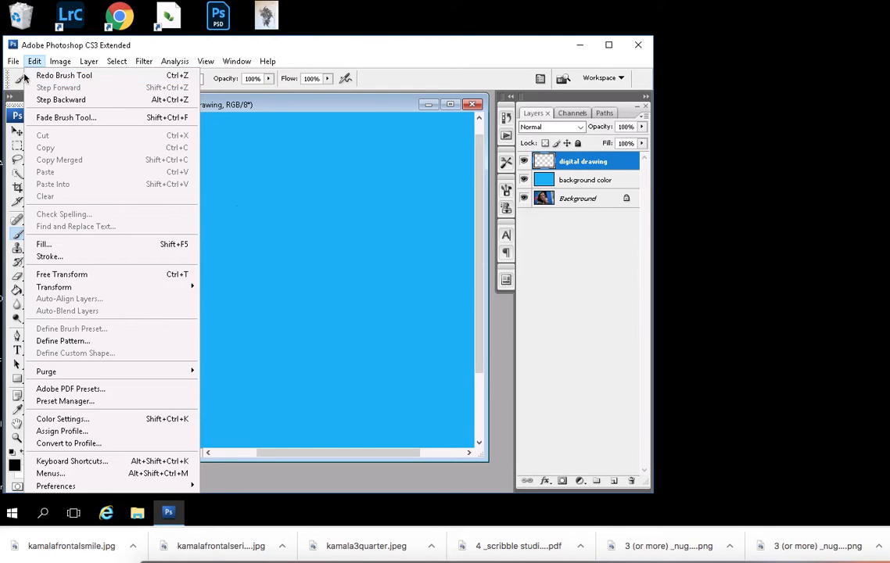
click(34, 61)
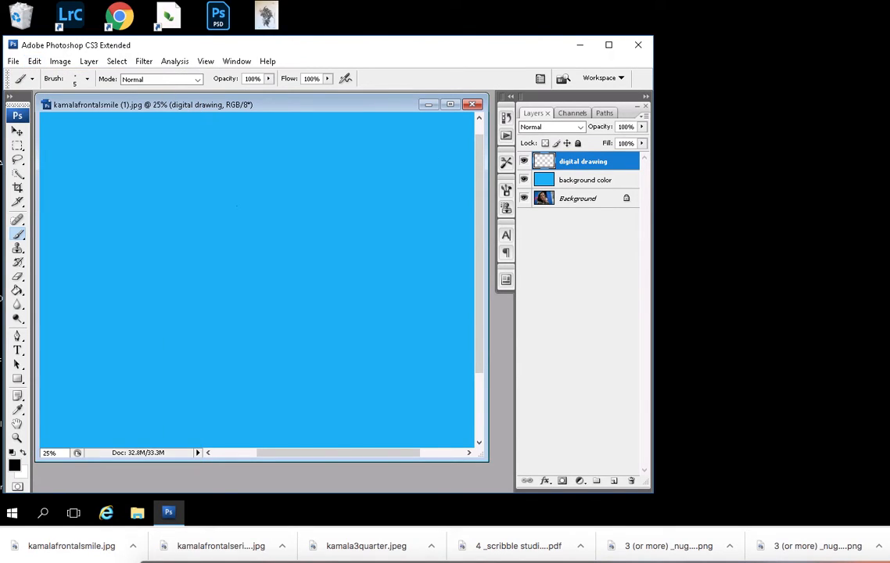
click(523, 179)
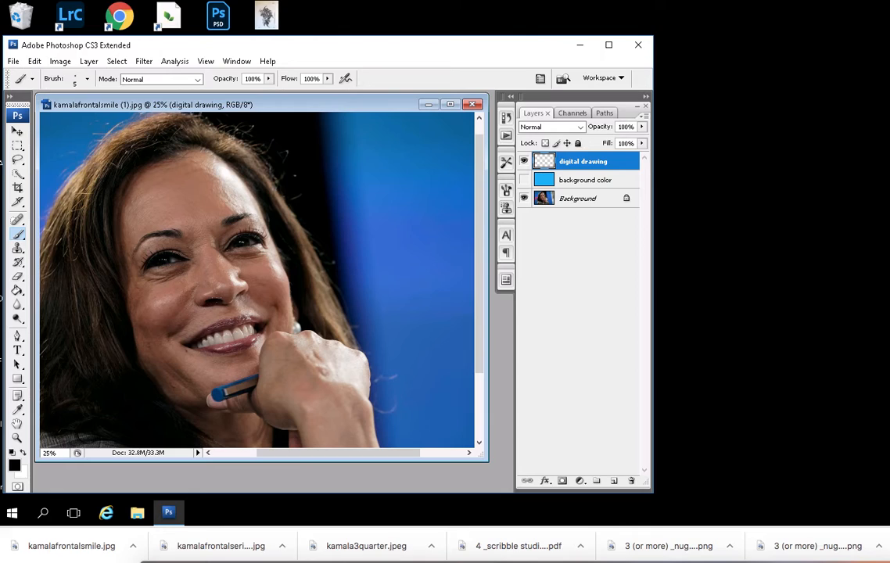
- Paint over the upper lip in black on the digital drawing layer and check it against the blue background color layer
key(ctrl+plus)
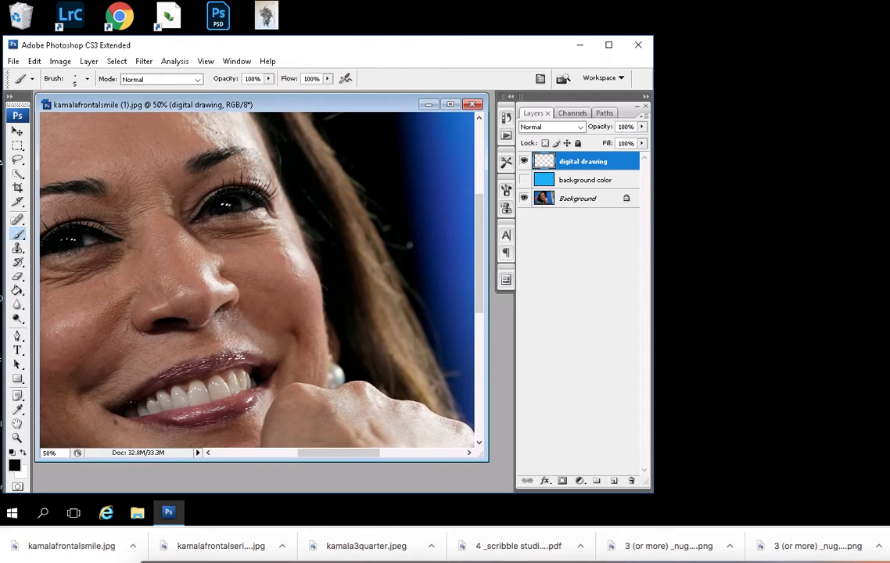
drag(127, 400, 172, 372)
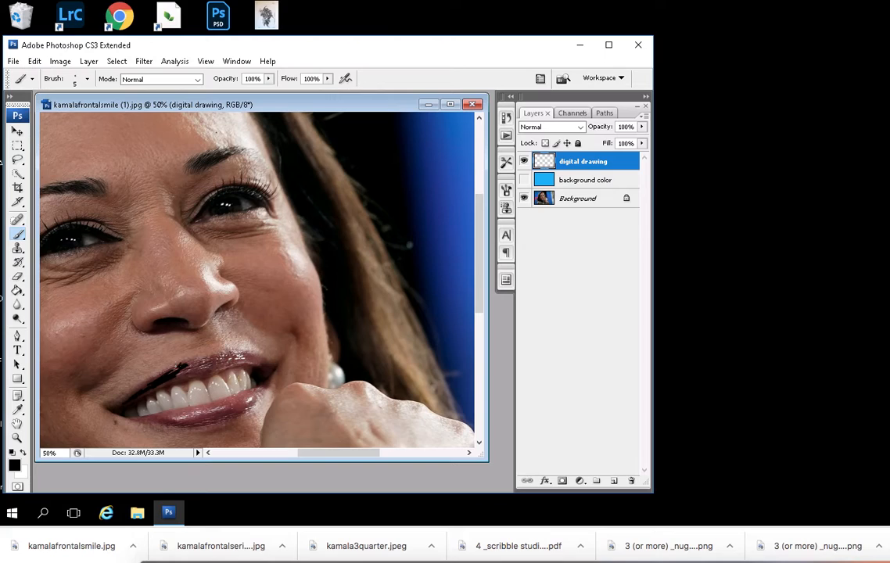
drag(188, 364, 204, 368)
drag(152, 383, 119, 396)
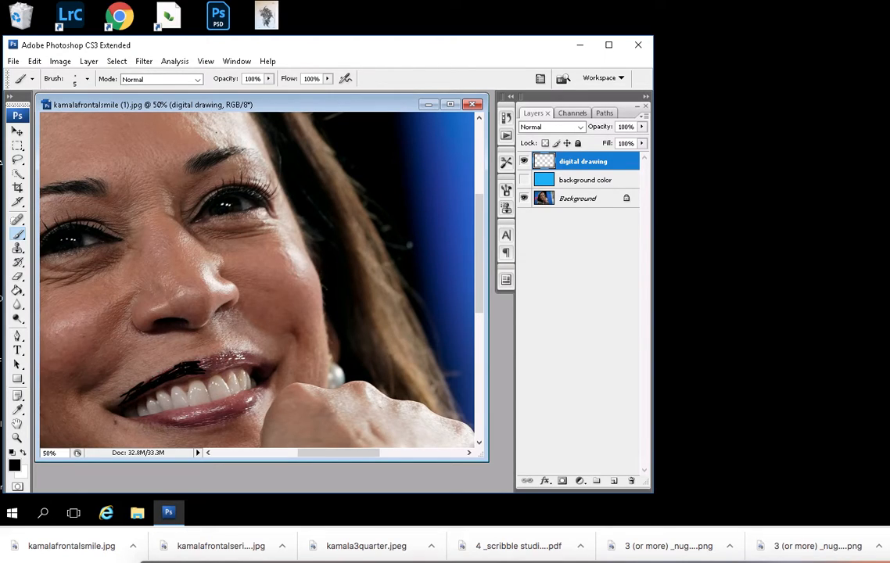
drag(203, 367, 226, 361)
mouse_move(218, 358)
mouse_down()
mouse_move(237, 361)
mouse_move(246, 352)
mouse_move(266, 361)
mouse_up()
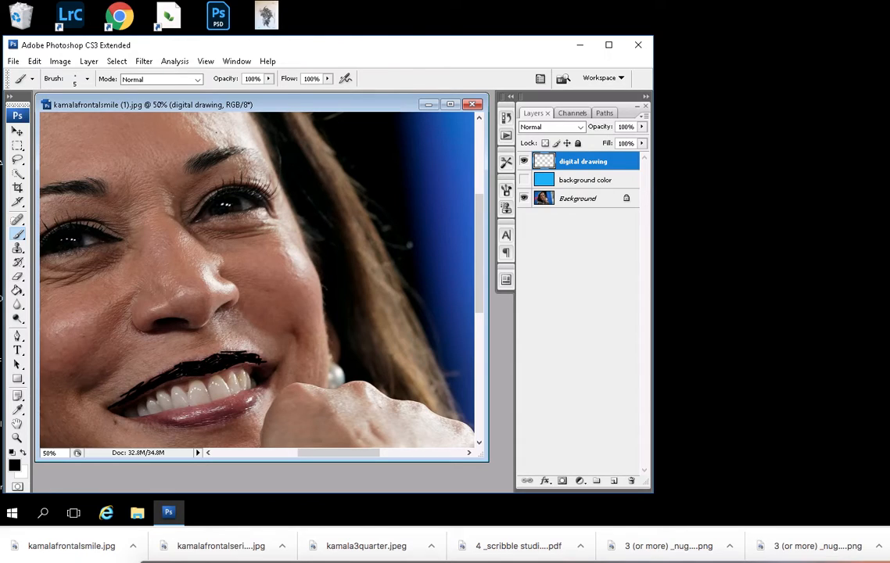
click(523, 180)
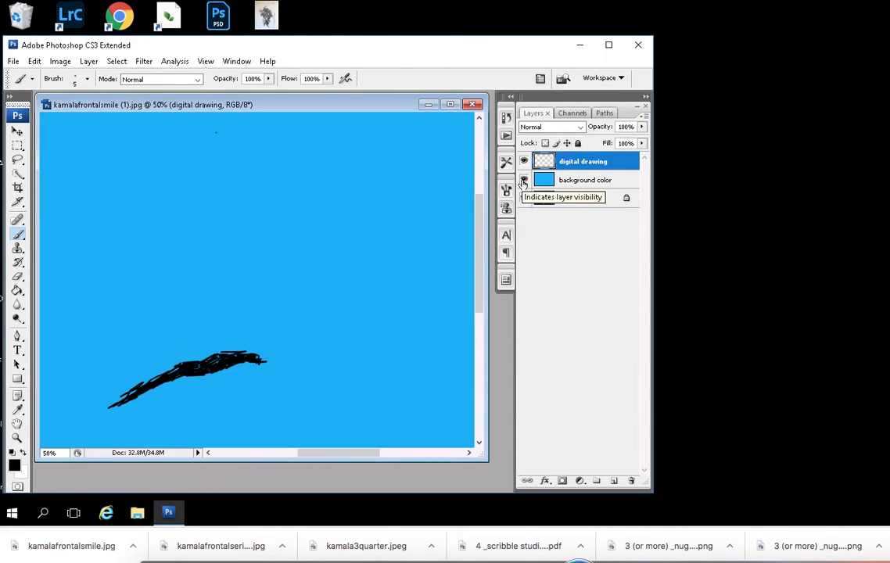
click(523, 180)
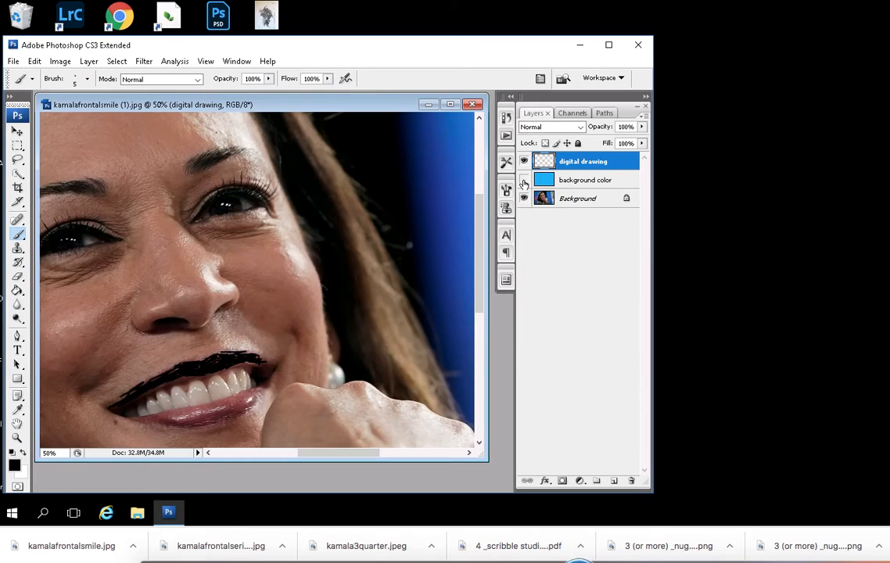
- Undo the black paint strokes over the upper lip on the digital drawing layer
click(36, 62)
click(47, 75)
click(35, 62)
click(45, 76)
click(35, 61)
click(47, 75)
click(35, 61)
click(61, 99)
click(35, 62)
click(55, 99)
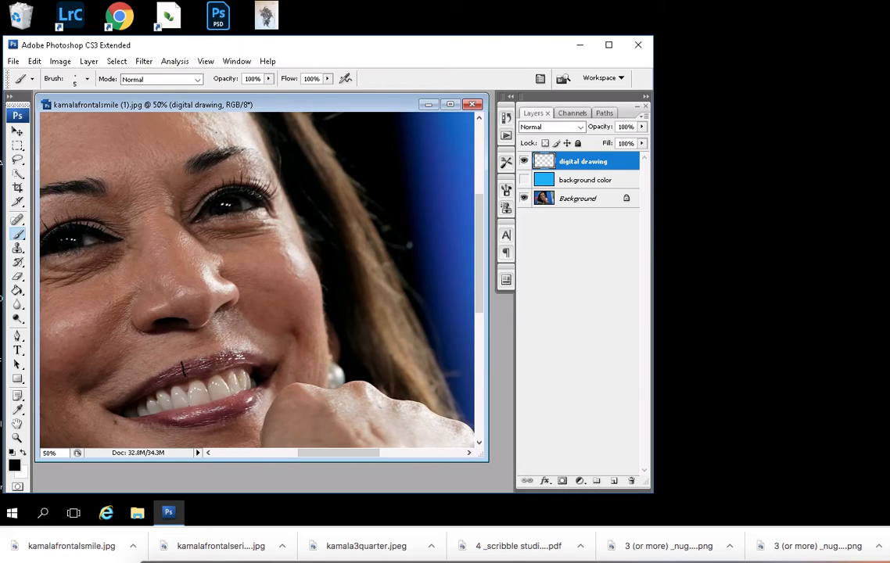
- Outline the upper and lower lips with thin black contour and section lines, and check them against the blue background color layer
mouse_move(201, 365)
mouse_down()
mouse_move(207, 376)
mouse_move(225, 367)
mouse_up()
mouse_move(118, 405)
mouse_down()
mouse_move(167, 365)
mouse_move(192, 360)
mouse_up()
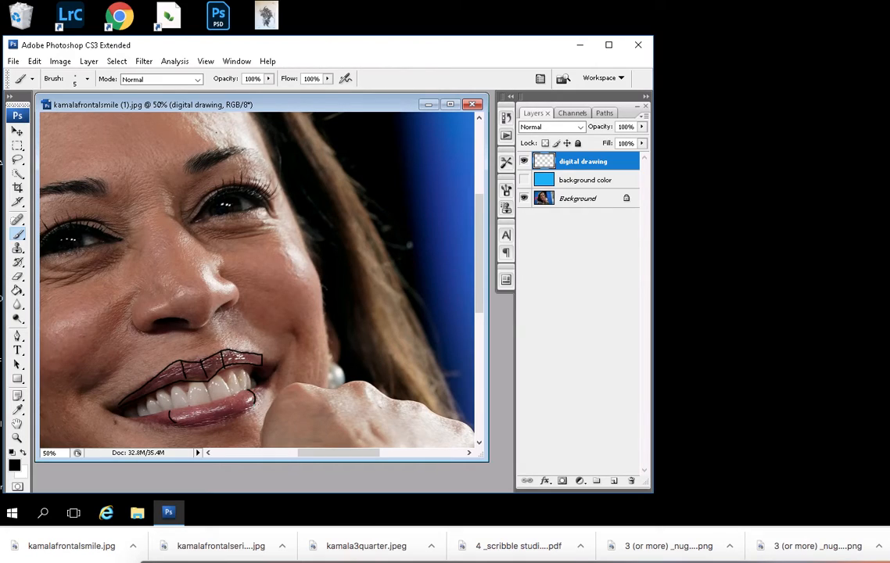
drag(168, 378, 225, 357)
drag(158, 364, 219, 344)
drag(128, 419, 159, 423)
drag(149, 363, 121, 373)
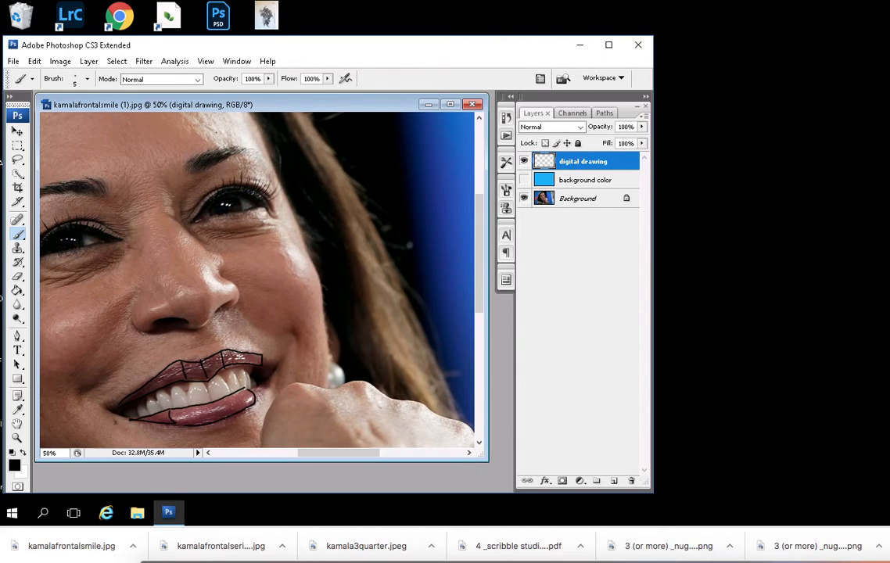
click(524, 180)
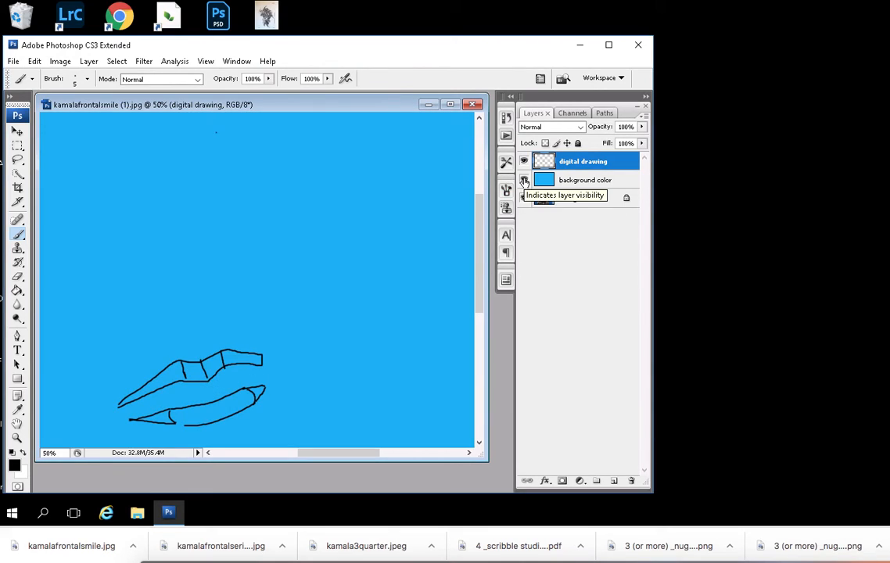
click(524, 180)
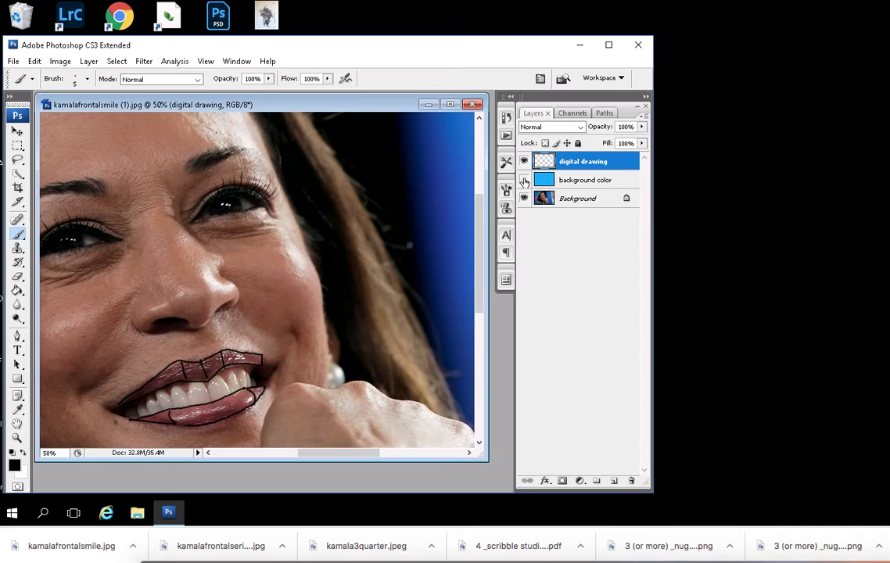
- Scribble the shadow under the nose and draw lines down to the upper lip, checking them against the blue background color layer
key(ctrl+minus)
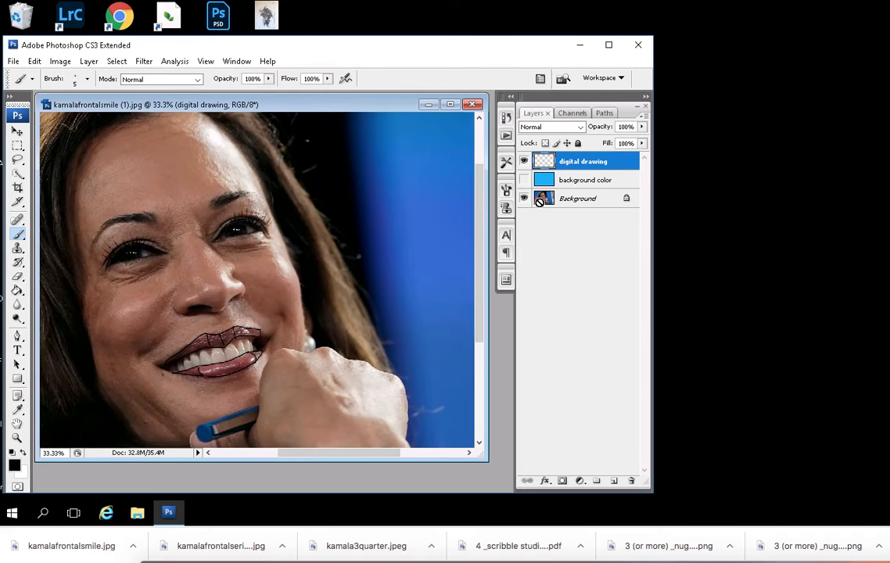
key(ctrl+minus)
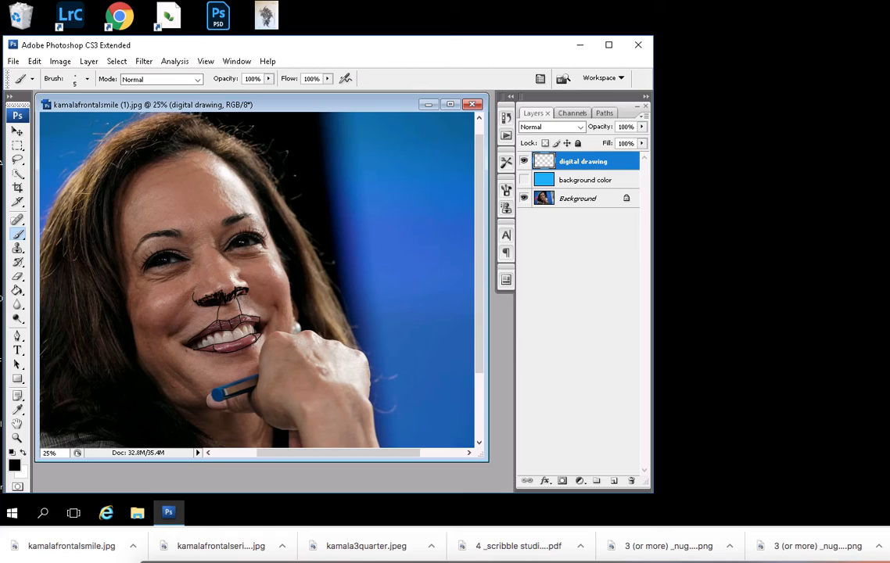
click(524, 180)
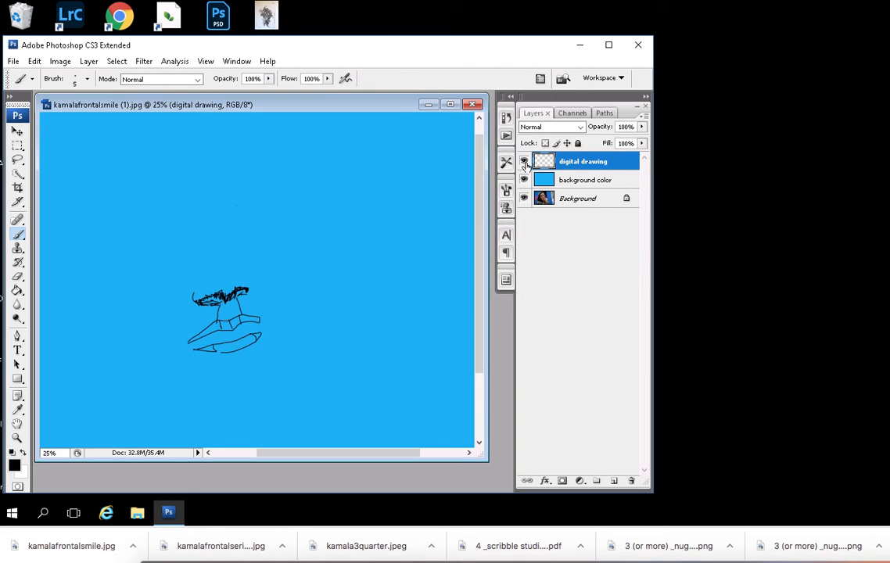
click(524, 180)
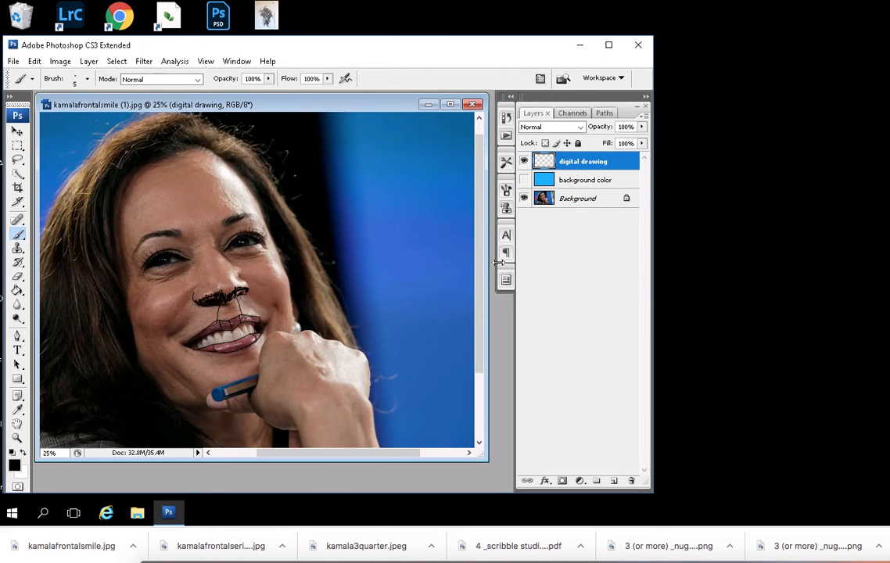
- Hide the digital drawing layer and save the document to the Desktop in Photoshop format as frontaldigitaldrawing-kamal, with Maximize compatibility on
click(523, 162)
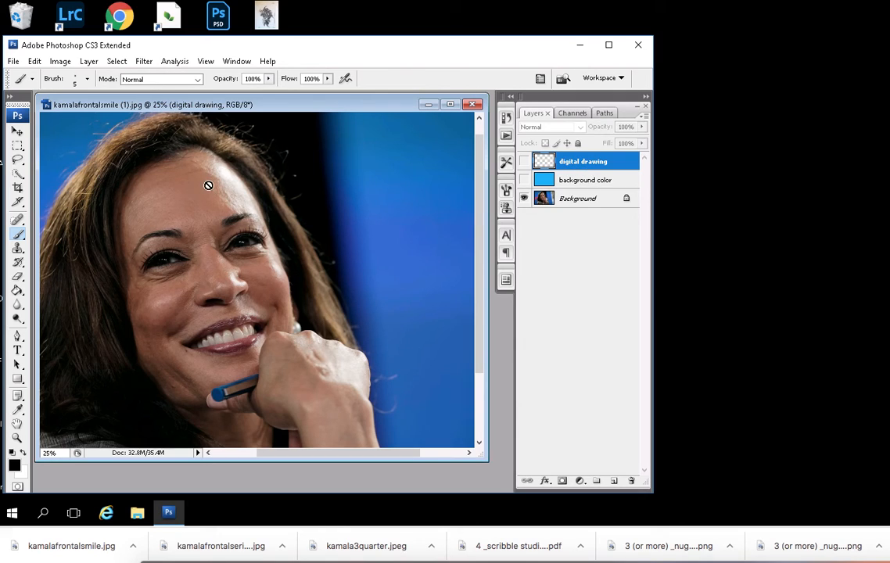
click(13, 62)
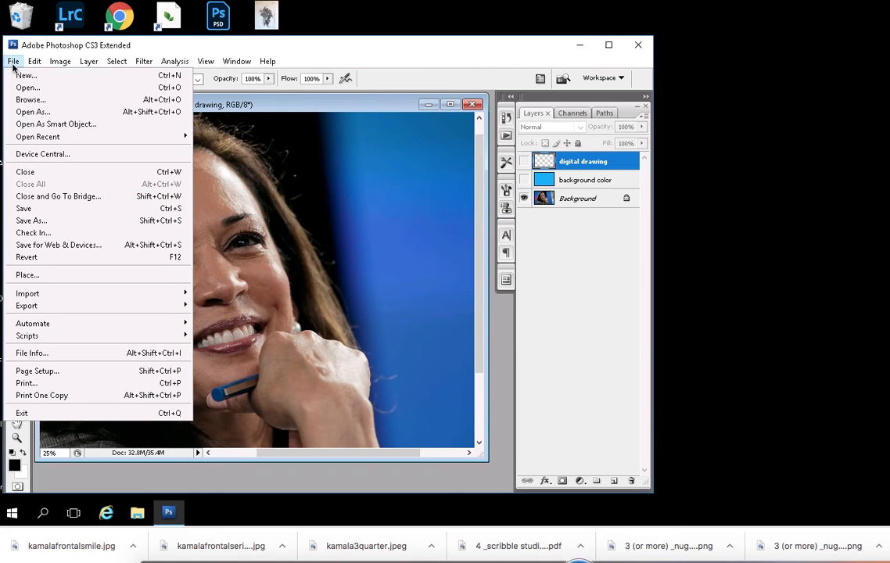
click(35, 221)
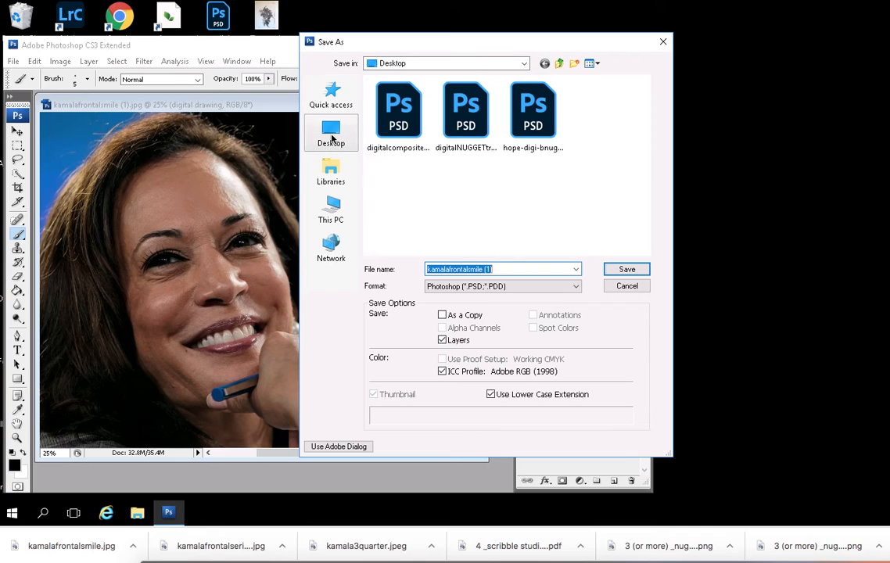
click(331, 134)
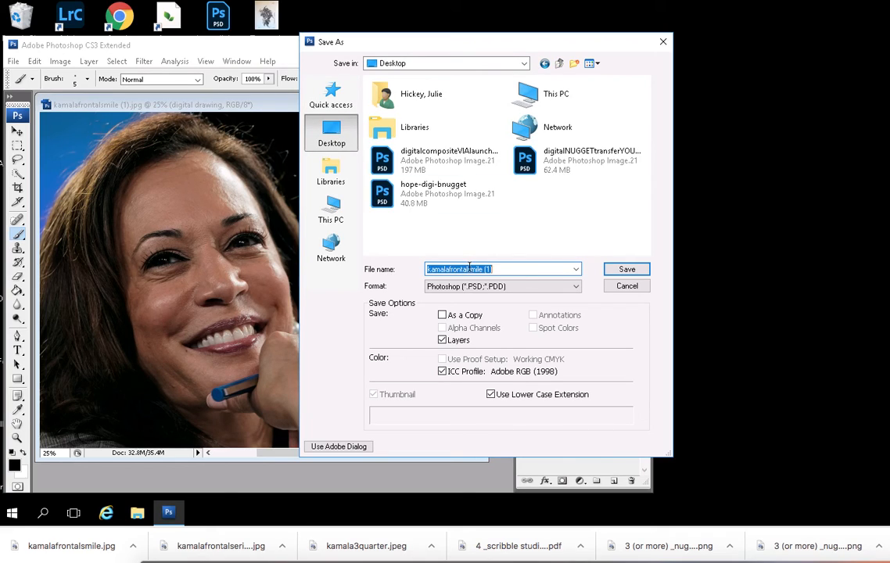
text(frontaldigitalt)
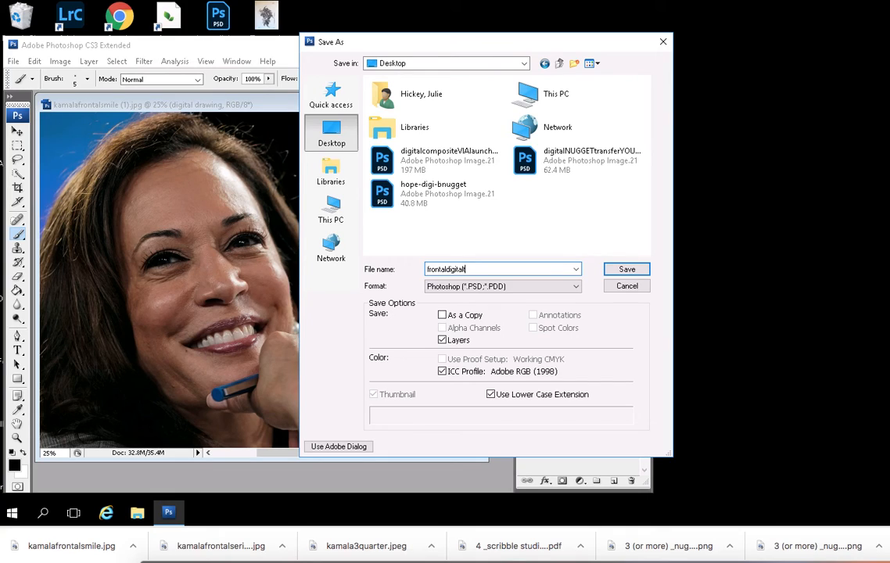
text(drawing-kamal)
click(624, 269)
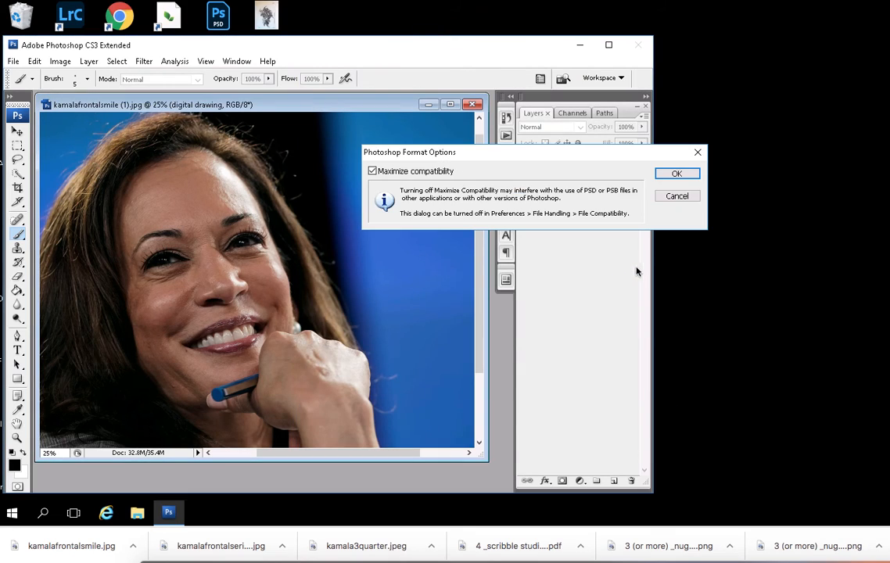
click(674, 174)
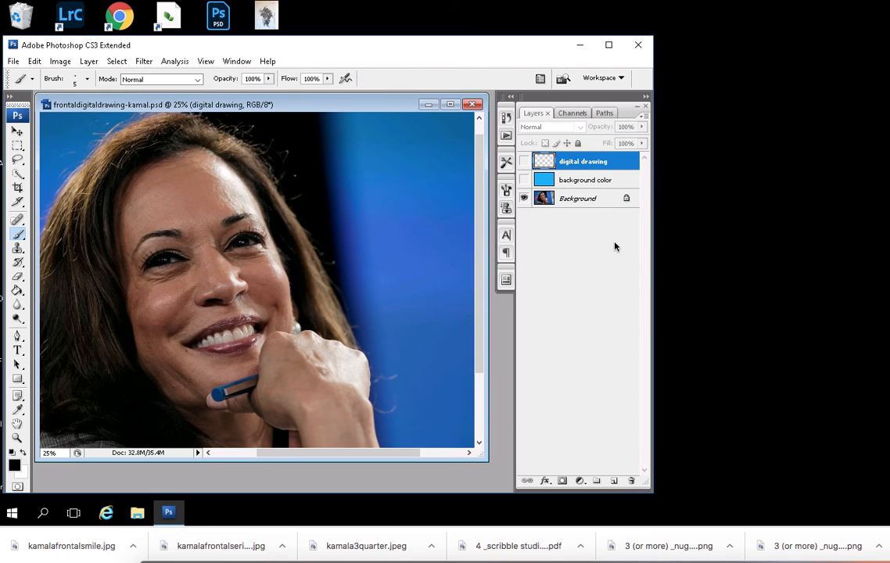
- Close Photoshop and reopen the saved frontaldigitaldrawing-kamal file from the desktop
click(640, 48)
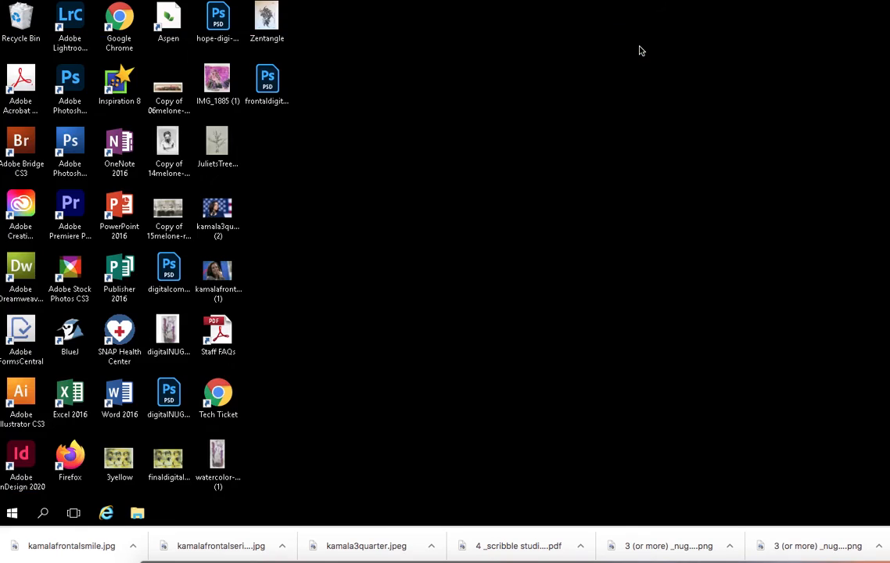
click(272, 85)
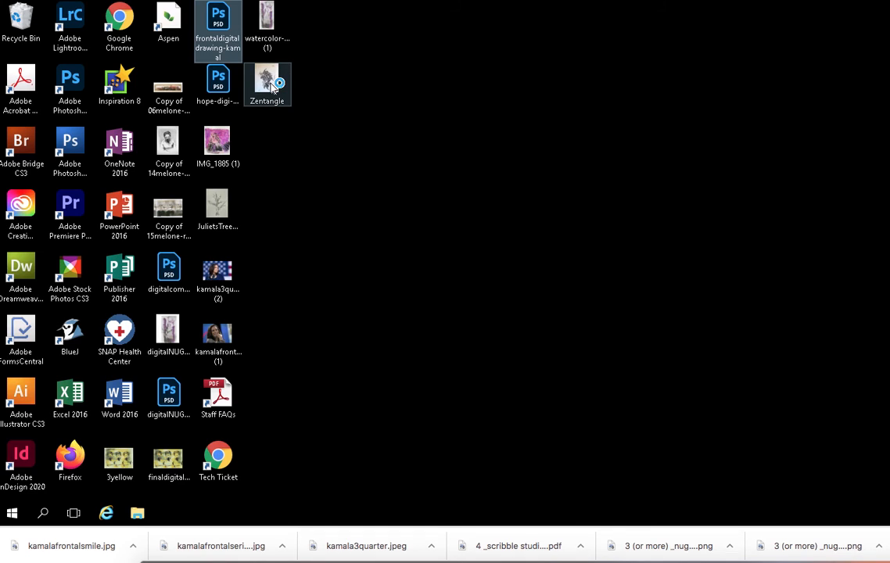